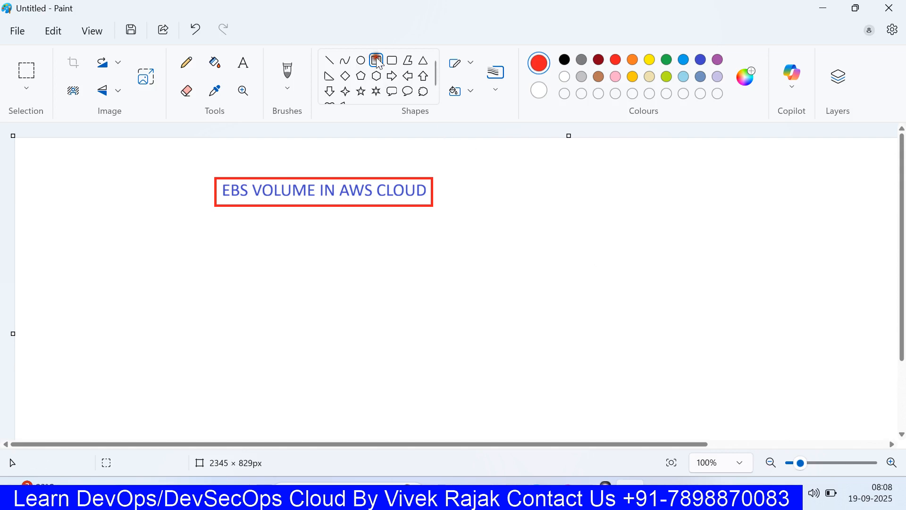
Step: Draw a red monitor to the right of the title: a rectangle about 376 × 202 px with a triangle stand beneath it
drag(573, 176, 752, 272)
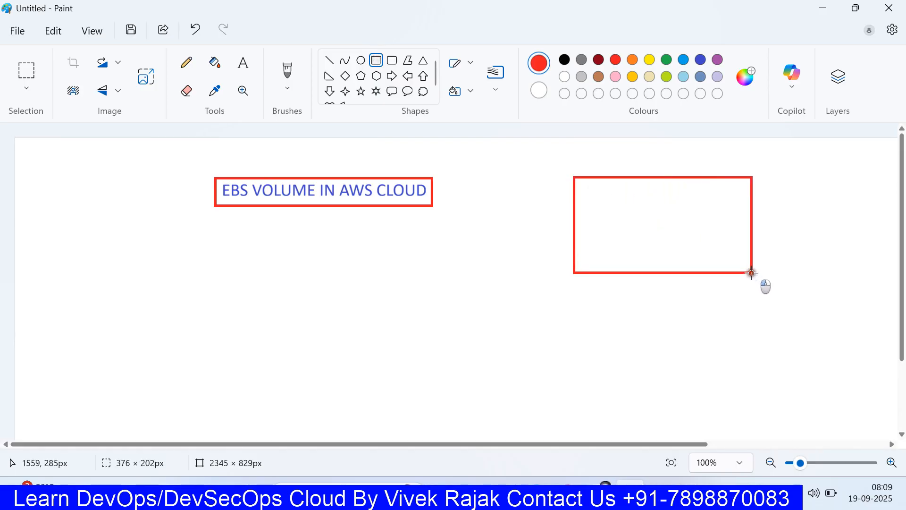
click(496, 271)
click(423, 60)
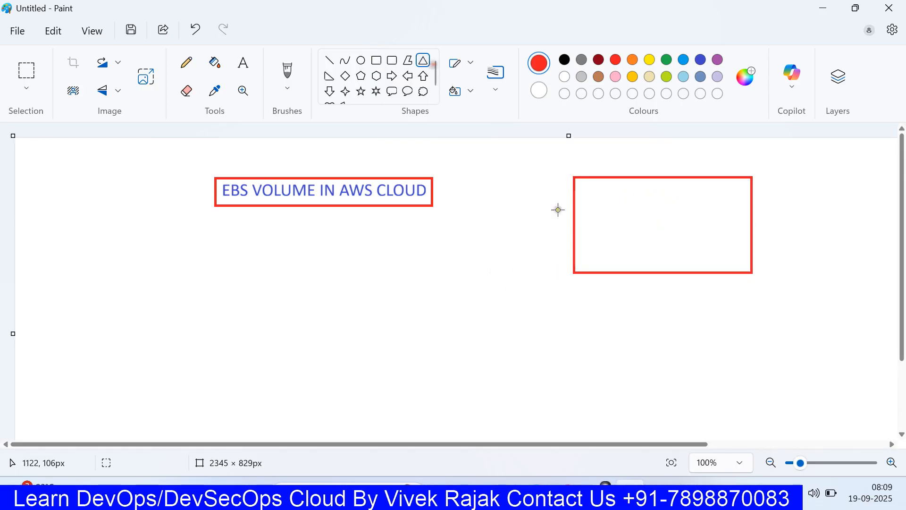
drag(636, 273, 697, 301)
click(553, 300)
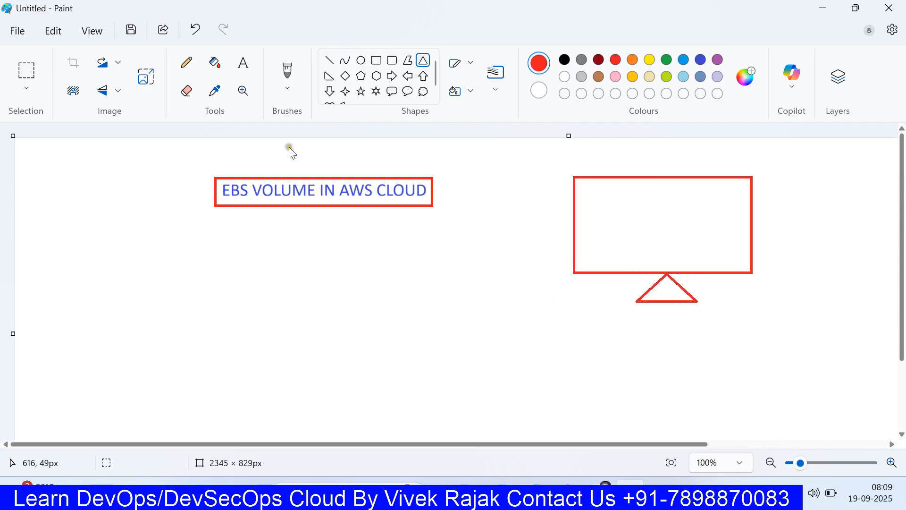
Step: Draw a red rectangle about 250 × 62 px inside the monitor's screen
click(242, 70)
click(627, 248)
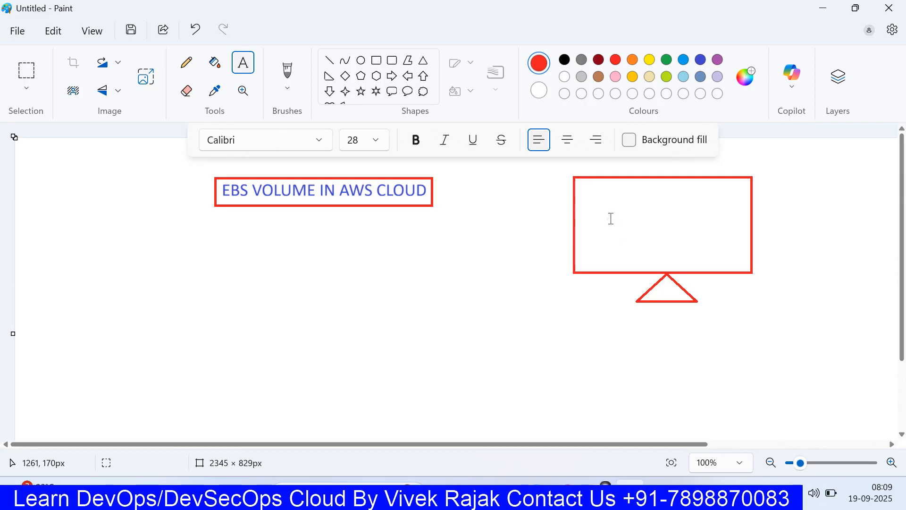
click(376, 60)
drag(588, 209, 706, 239)
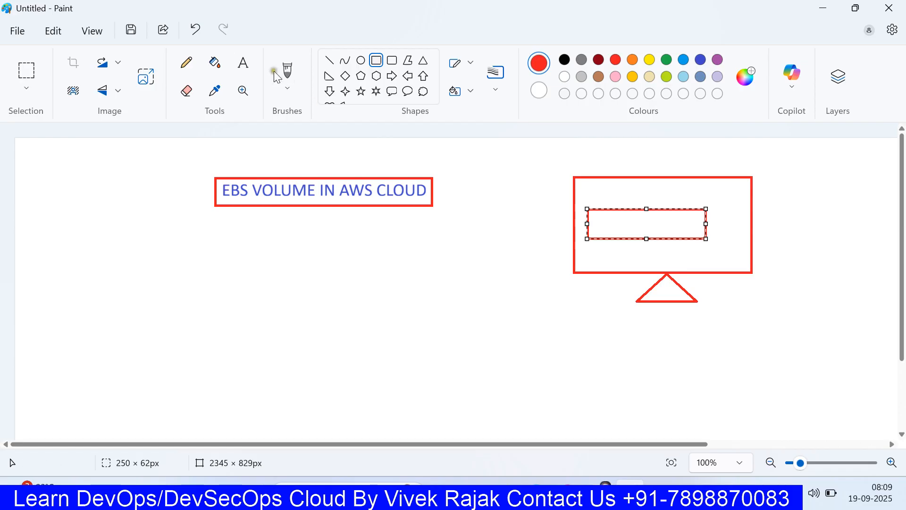
Step: Label the rectangle inside the monitor with the red text "HDD/SSD" and fit the text within it
click(252, 67)
click(602, 216)
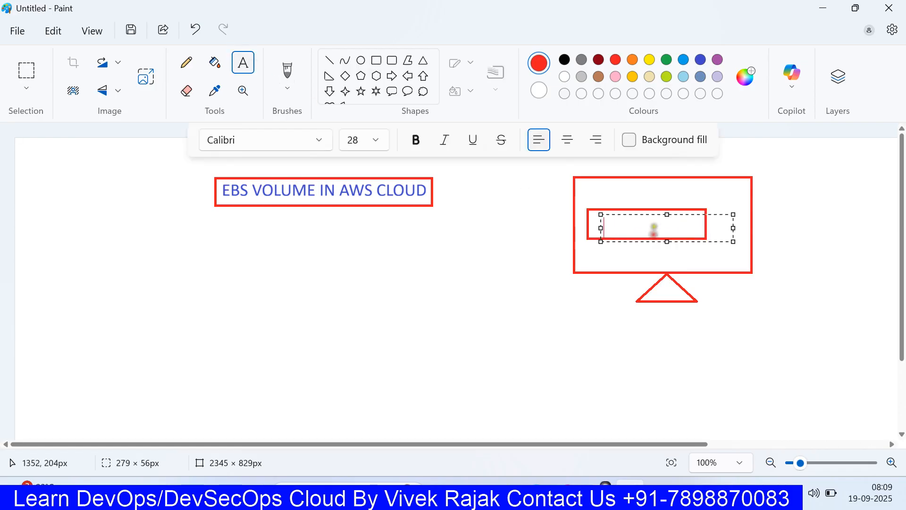
text(HDD/SSD)
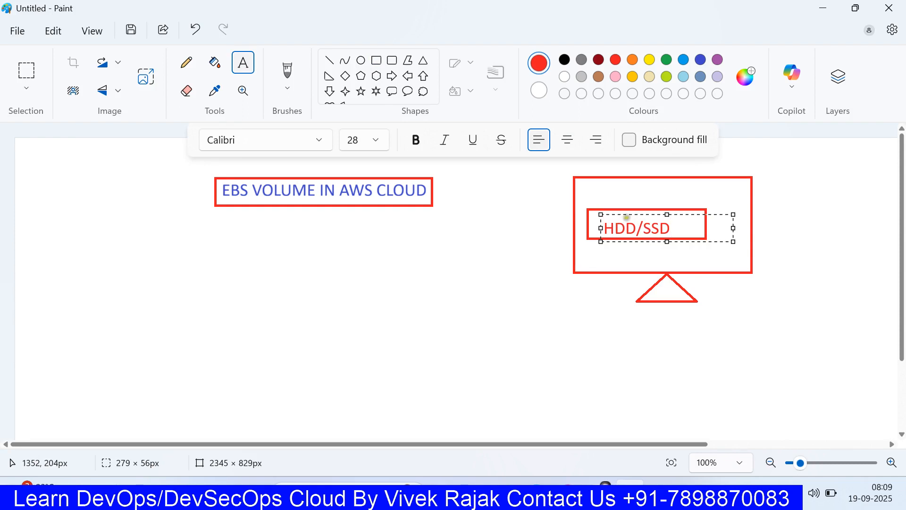
drag(632, 215, 631, 212)
click(624, 185)
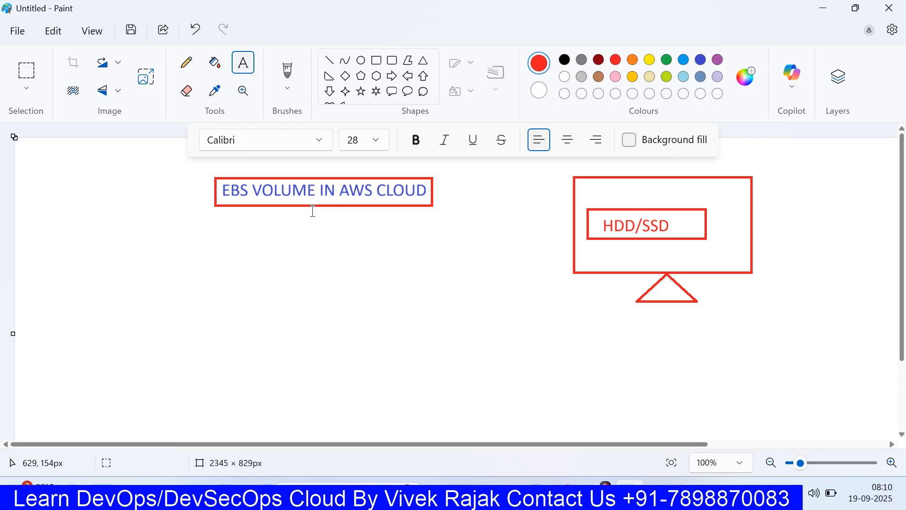
Step: Draw a second red monitor below the title: a rectangle about 304 × 174 px with a triangle stand beneath it
click(376, 60)
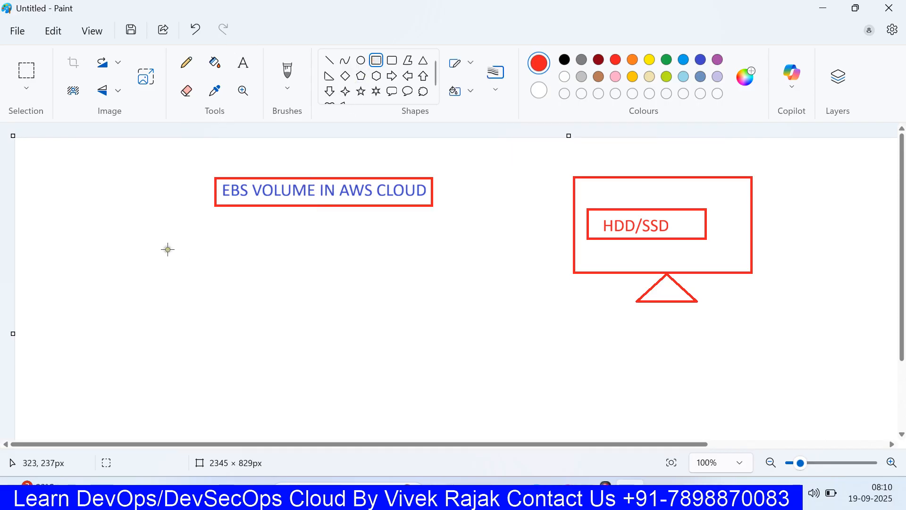
drag(166, 248, 311, 331)
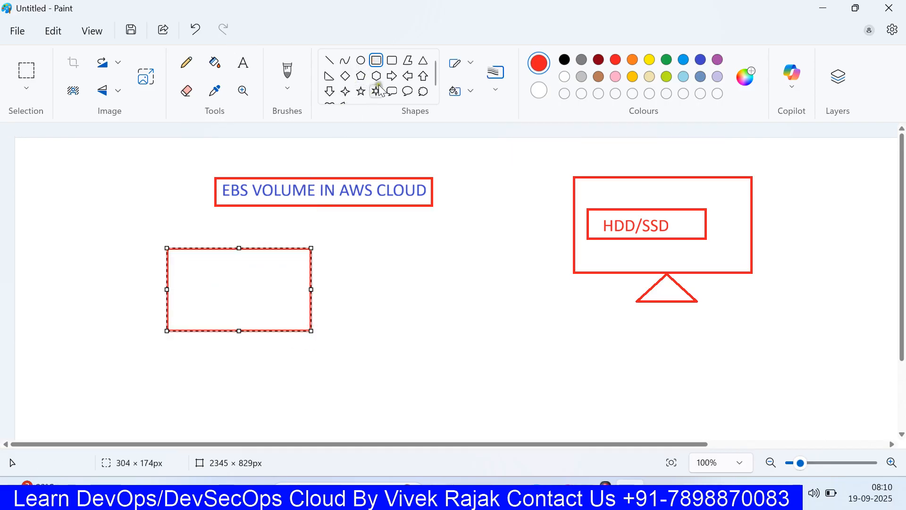
click(422, 60)
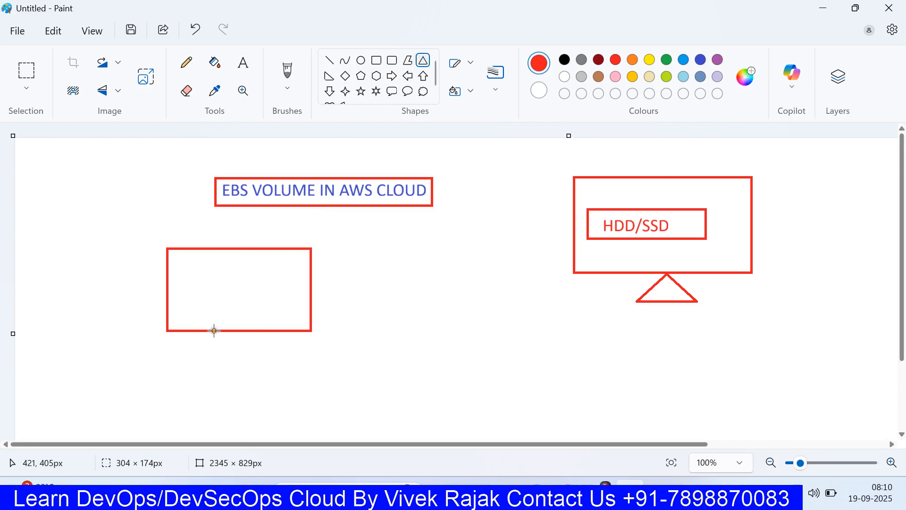
drag(216, 336, 236, 345)
click(299, 332)
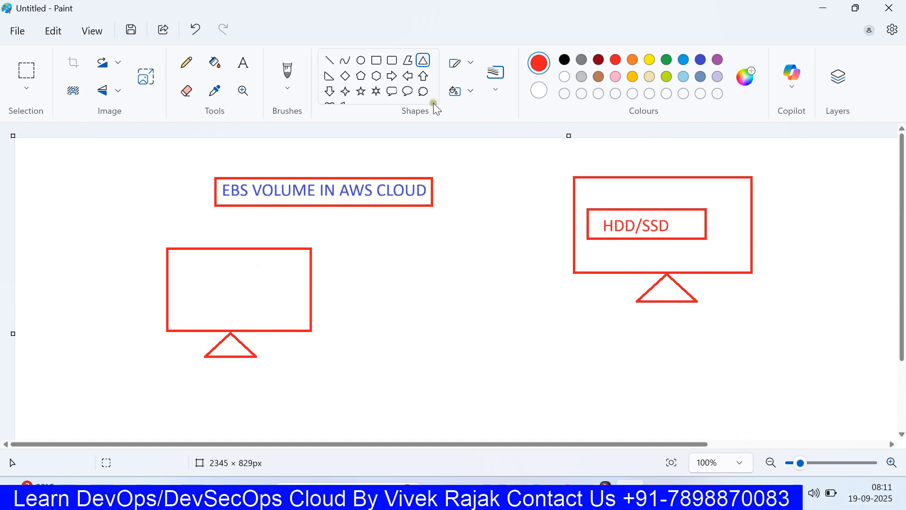
Step: Add a two-line text beside the second monitor reading "8 GB linux" and "30 GB in windows"
click(241, 64)
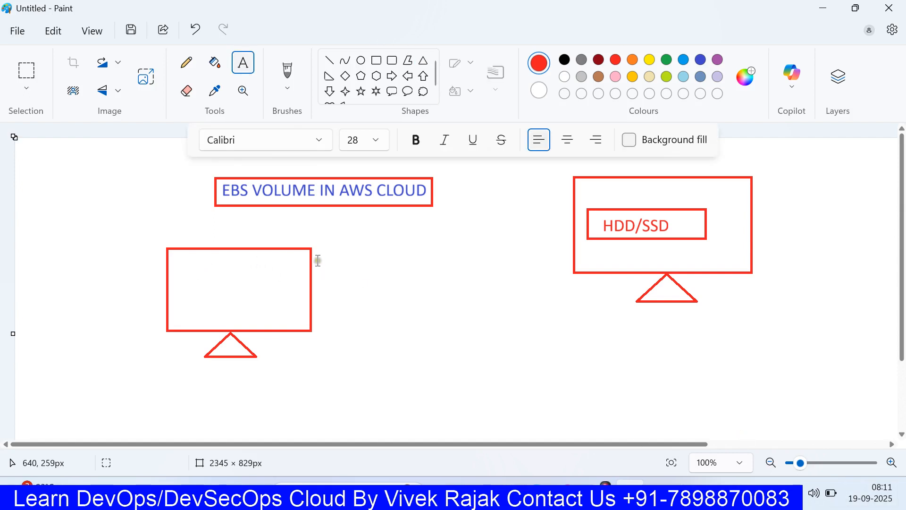
drag(317, 259, 602, 377)
text(8 GB)
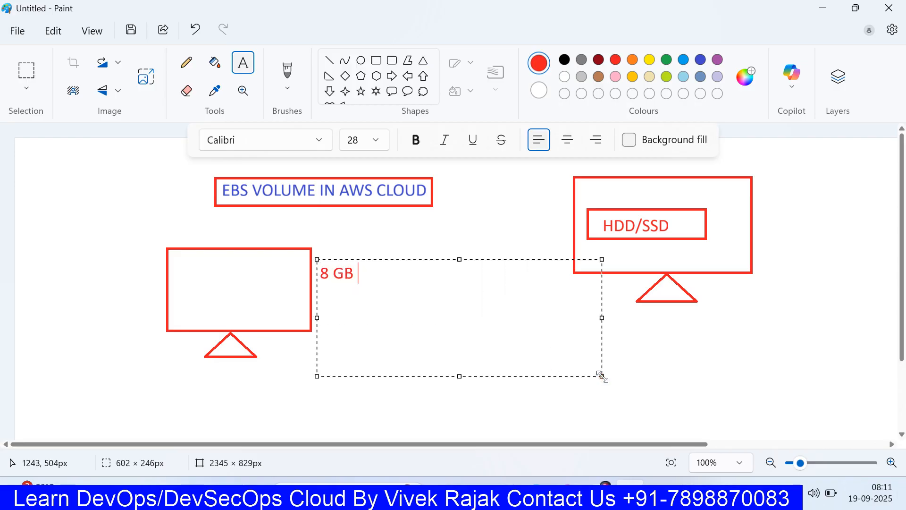
key(Return)
text(30 GB )
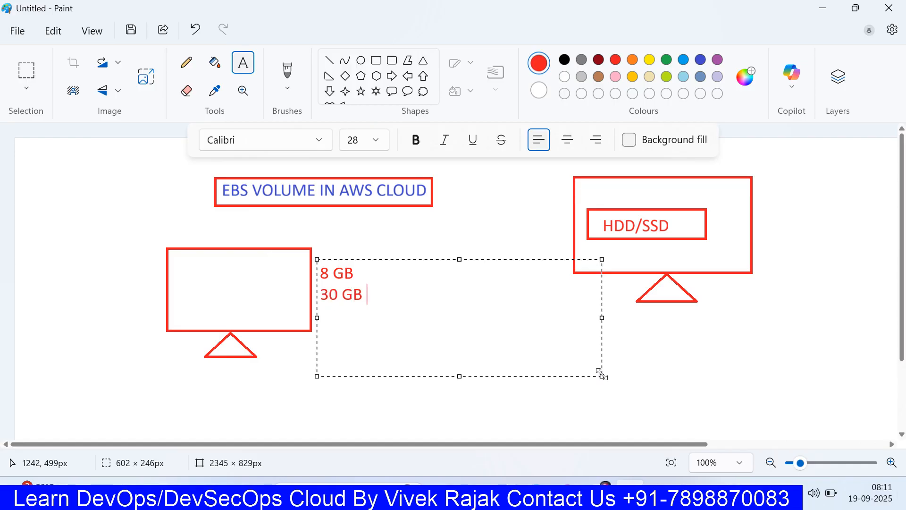
text(in windows)
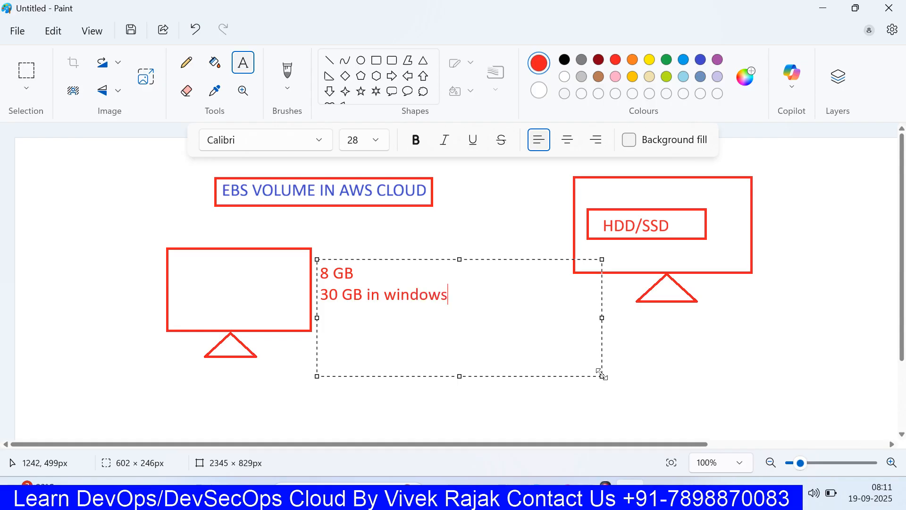
key(Up)
text(linux)
click(264, 281)
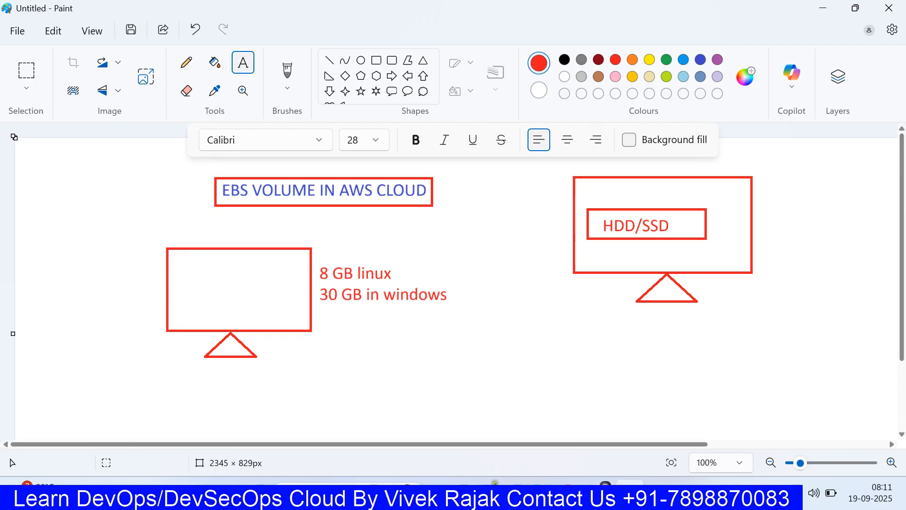
Step: Switch to the AWS EC2 console in the browser and start launching a new instance from the Instances page
click(505, 492)
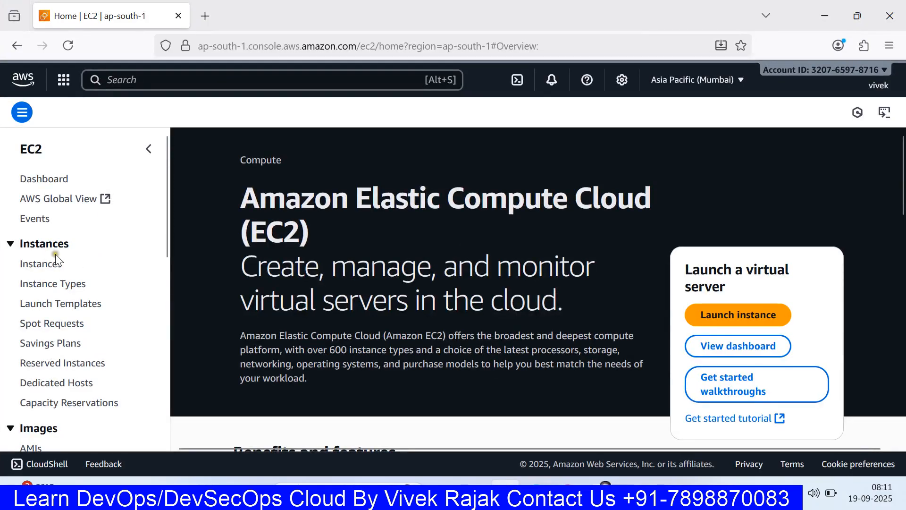
click(49, 265)
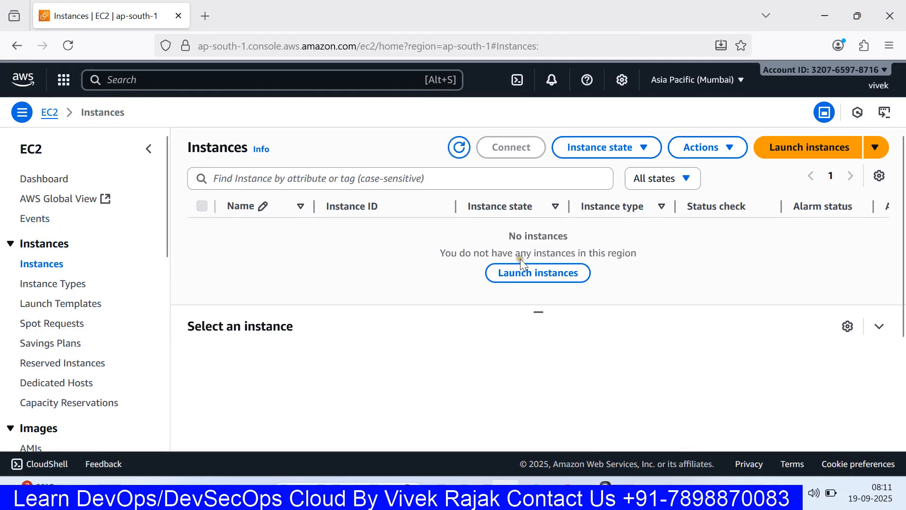
click(551, 282)
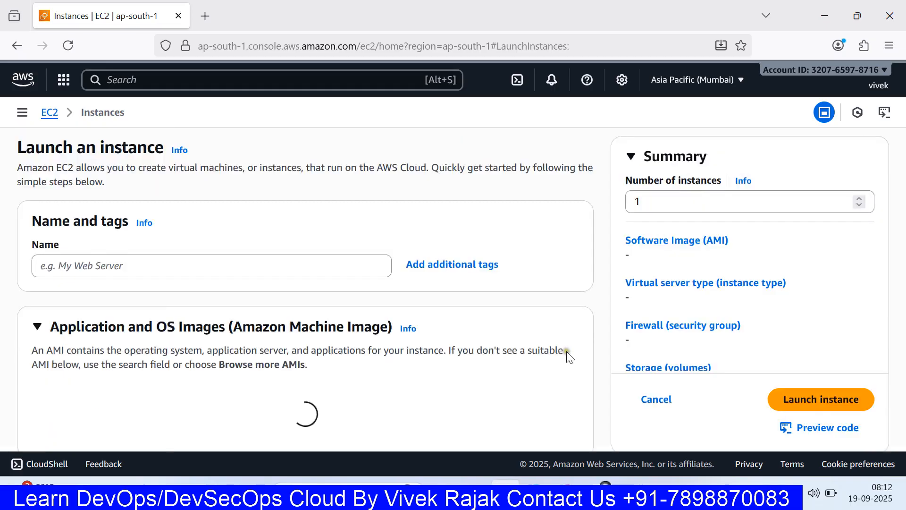
Step: Name the new instance linux-server
scroll(213, 314, down, 2)
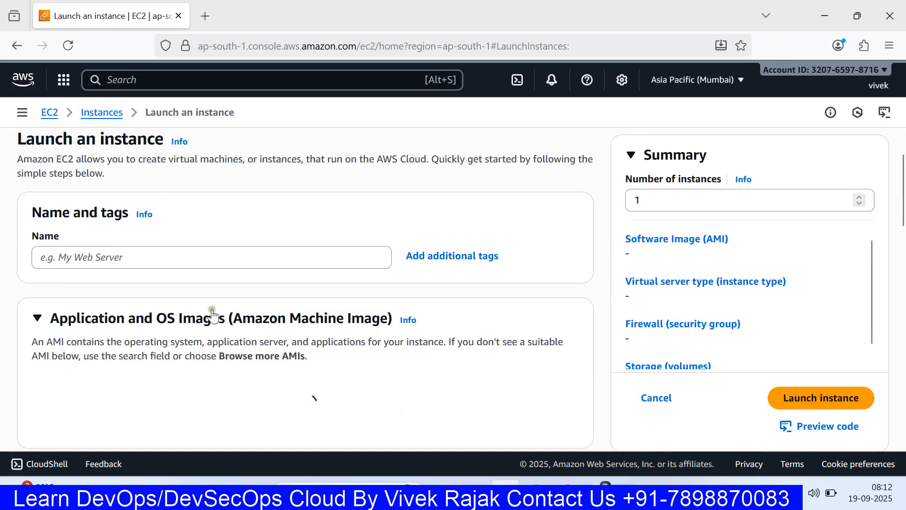
click(195, 263)
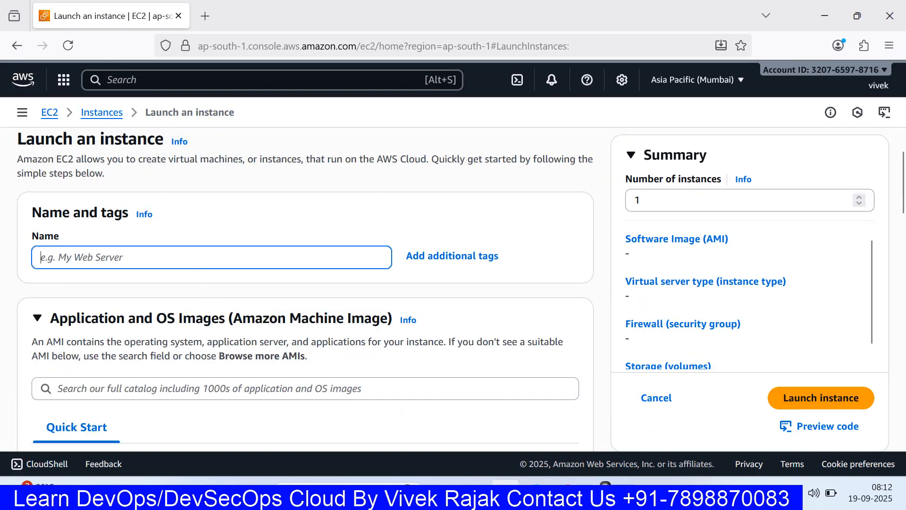
text(l)
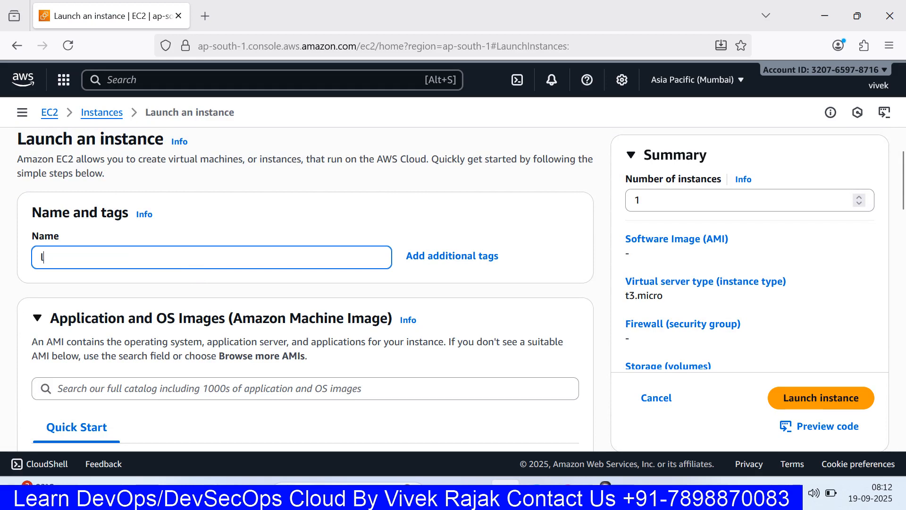
text(inux-server)
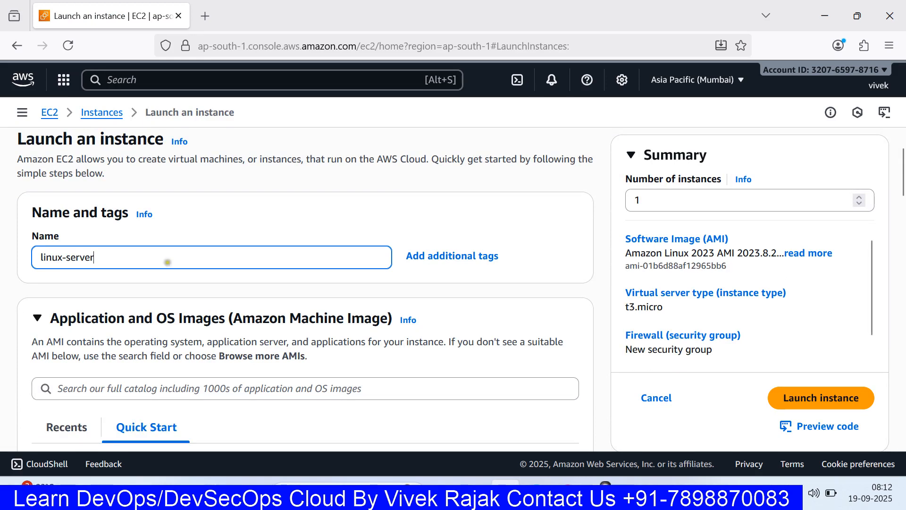
Step: Review the instance's machine image and instance type, and check which key pairs are available
scroll(106, 255, down, 2)
scroll(108, 257, down, 3)
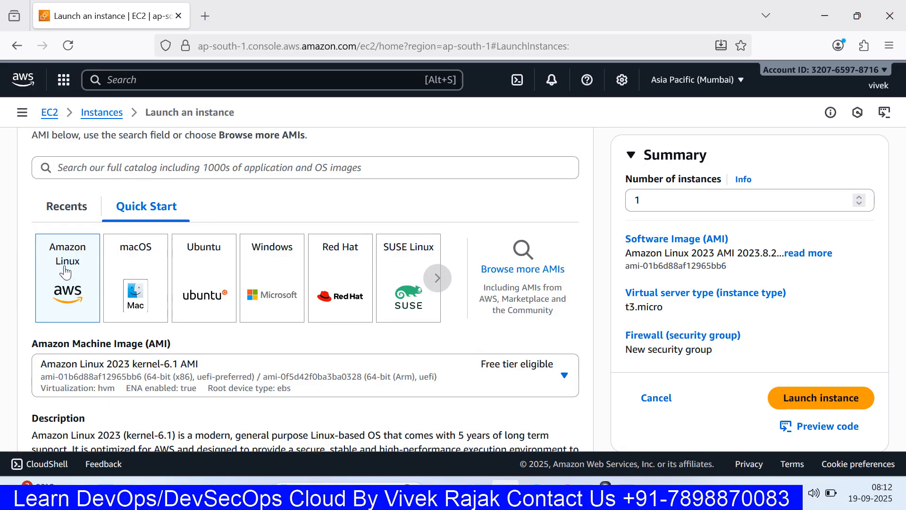
scroll(67, 281, down, 2)
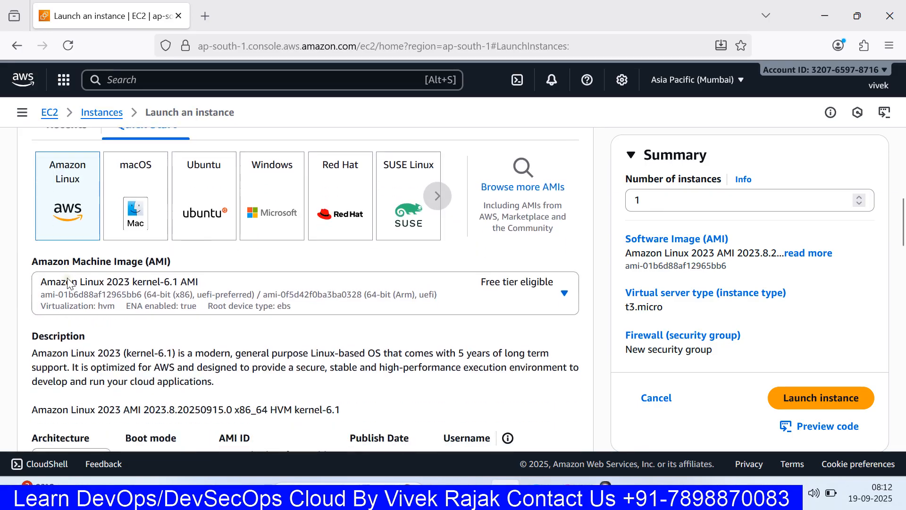
scroll(68, 280, down, 10)
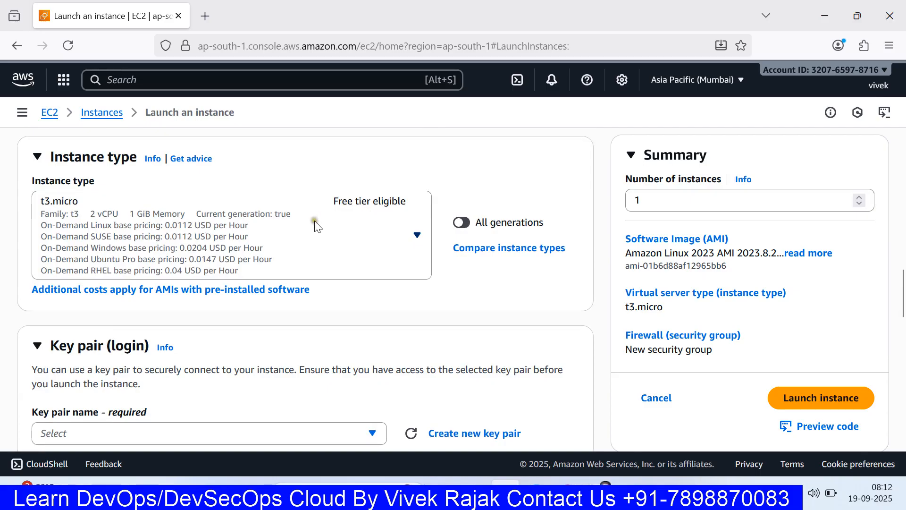
scroll(309, 257, down, 3)
click(317, 285)
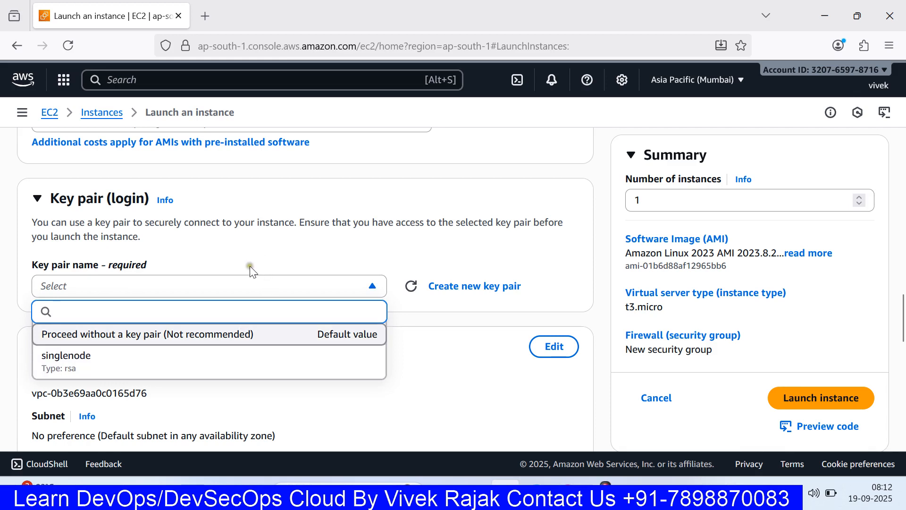
click(248, 248)
Step: Look in the Downloads folder in File Explorer for the singlenode.pem key file, and close the window
key(super+e)
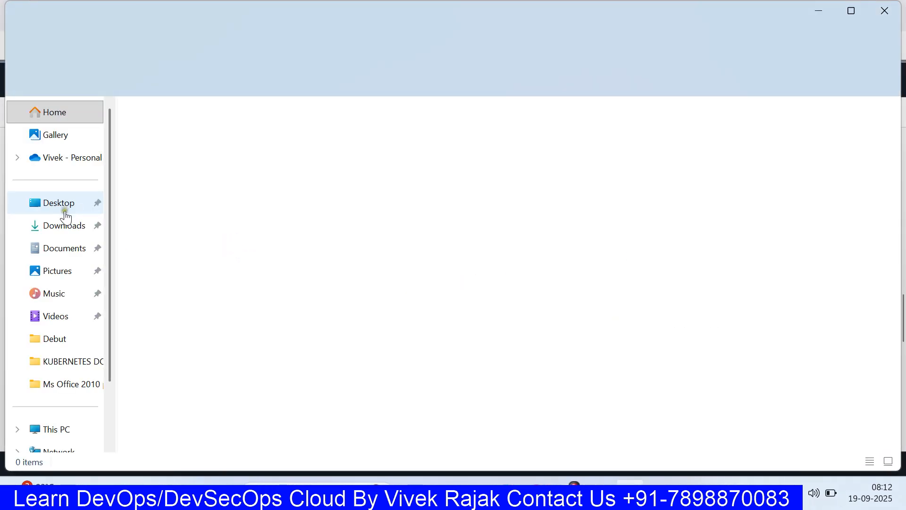
click(65, 225)
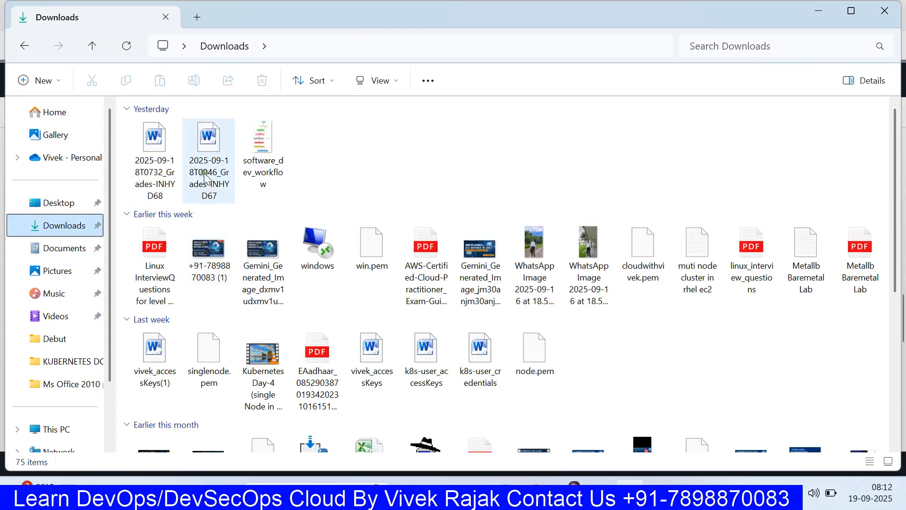
click(205, 178)
text(si)
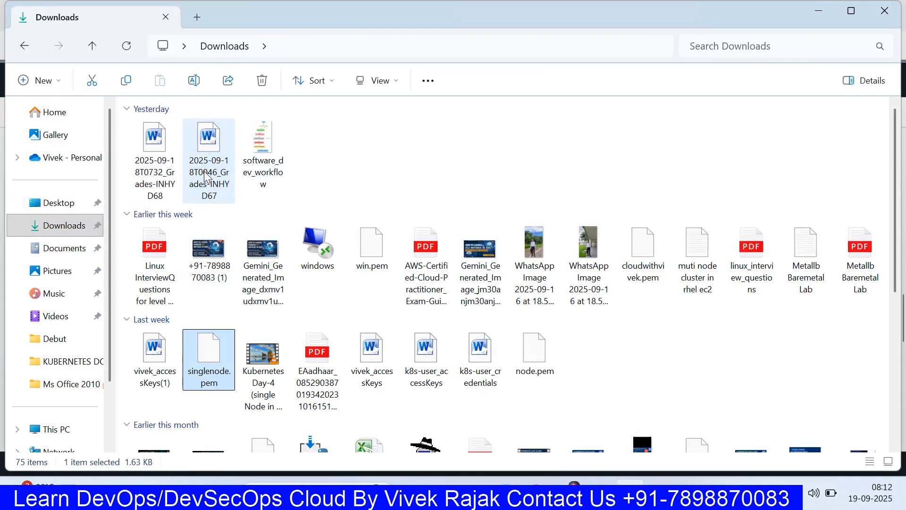
click(885, 11)
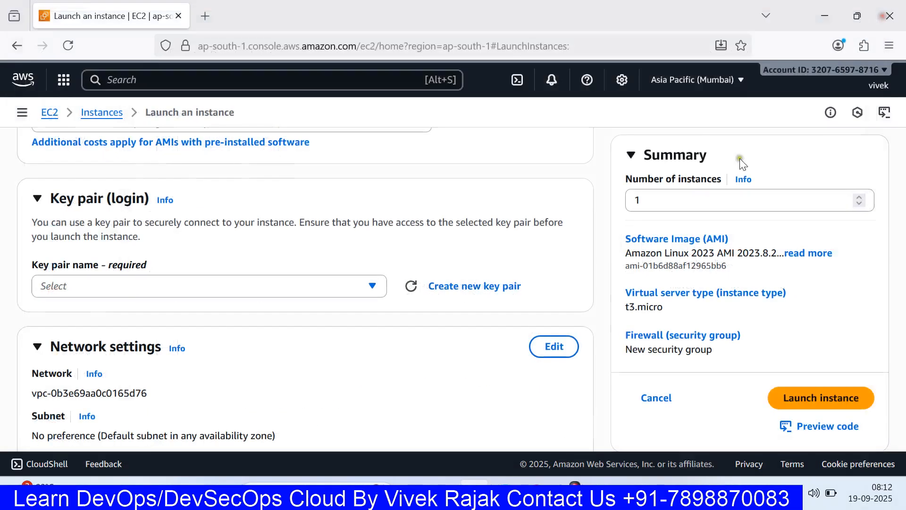
Step: Choose the singlenode key pair for the instance login
click(265, 289)
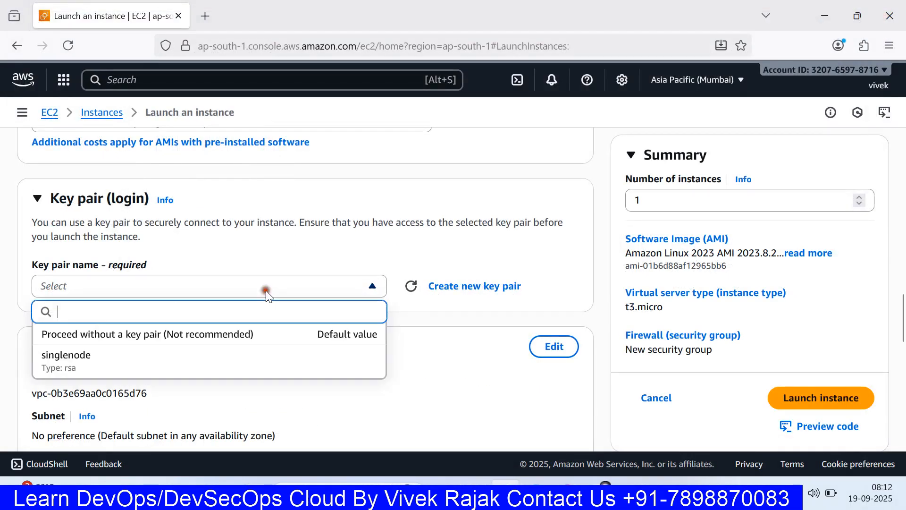
click(216, 367)
Step: Assign the existing security group launch-wizard-1 to the instance and launch it with the default storage
scroll(265, 347, down, 8)
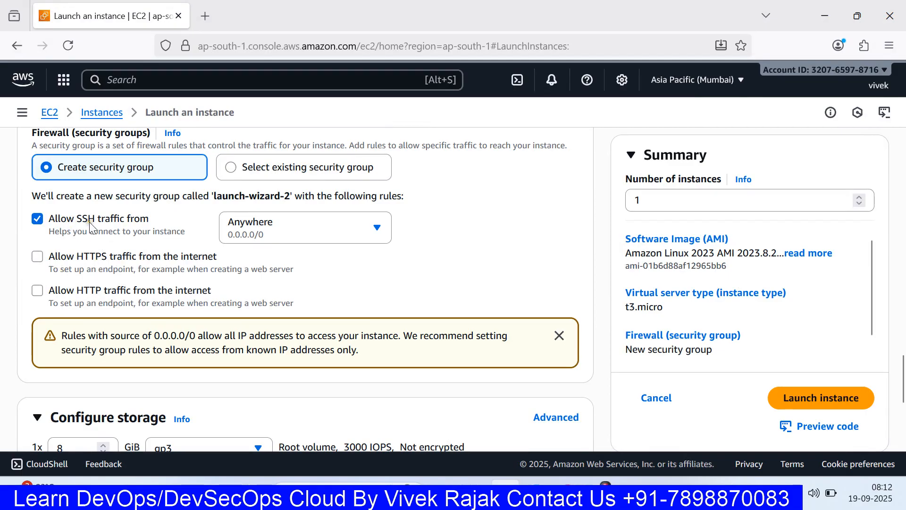
click(254, 175)
click(193, 215)
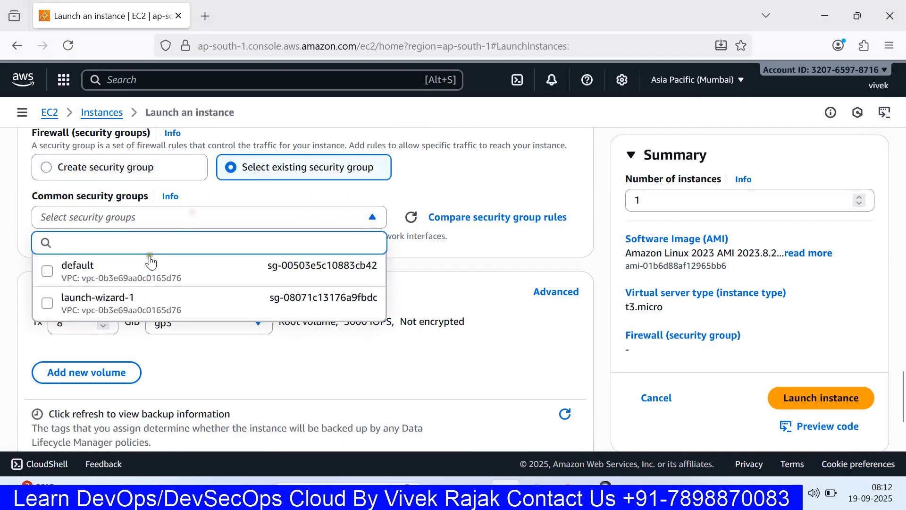
click(125, 300)
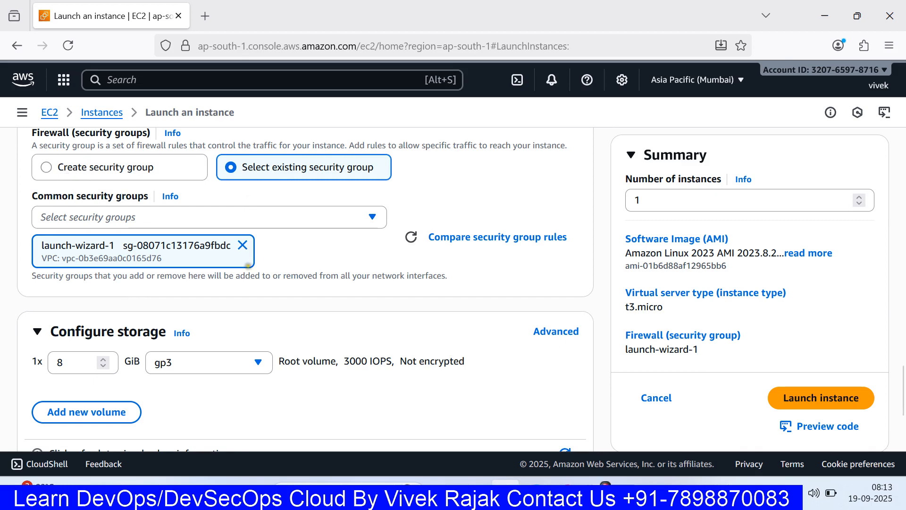
scroll(252, 204, down, 3)
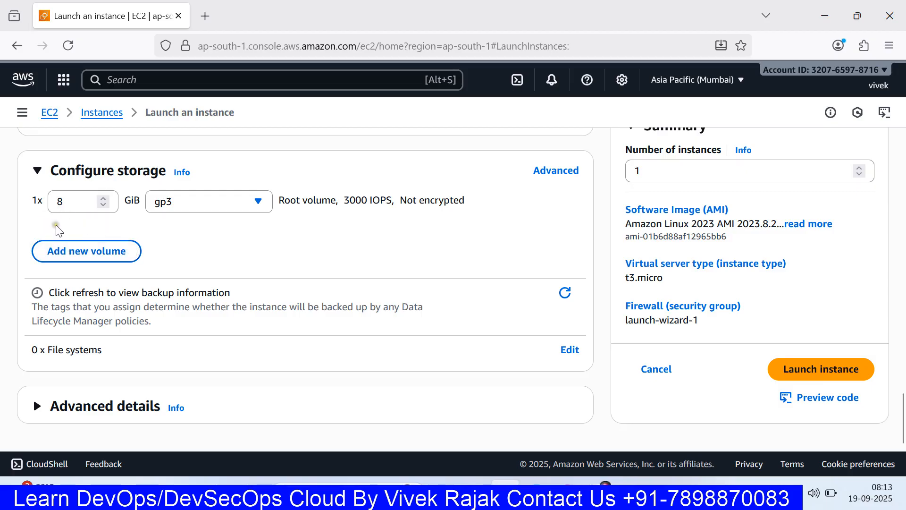
click(768, 372)
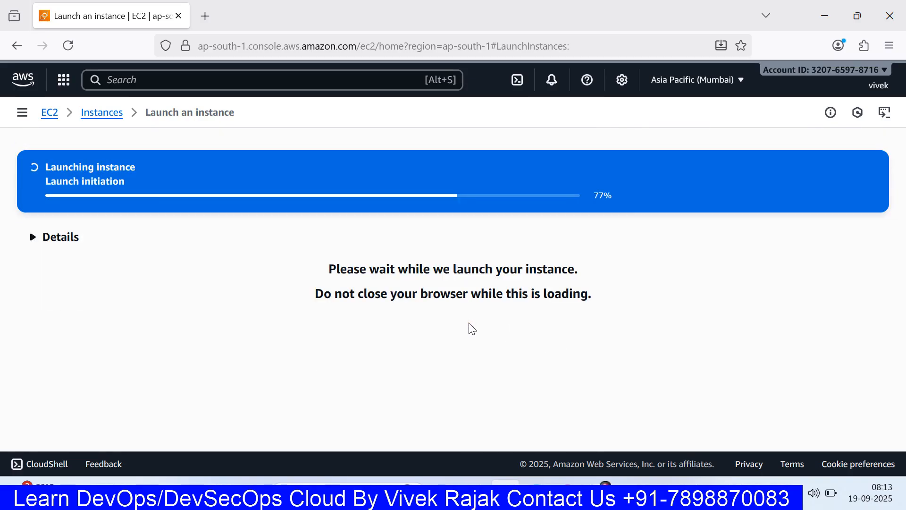
Step: Open the details of linux-server from the refreshed instances list and copy its public IPv4 address
click(104, 115)
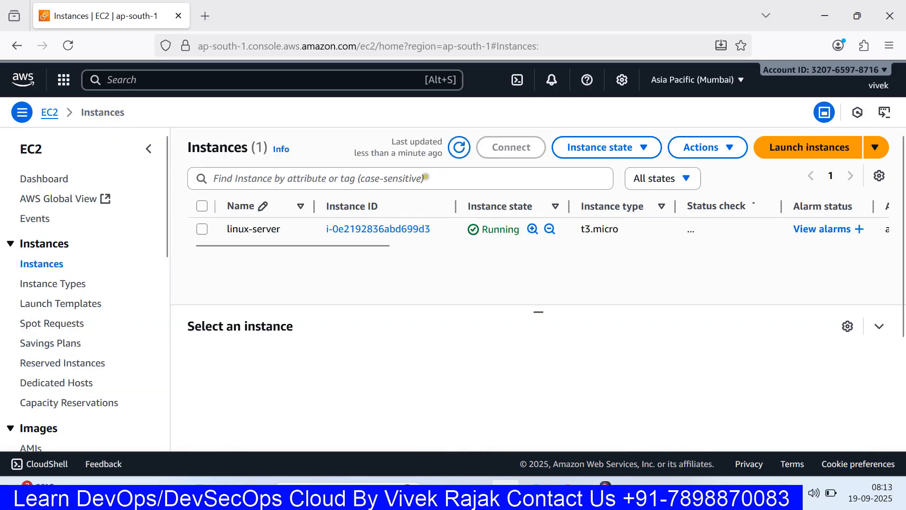
click(459, 147)
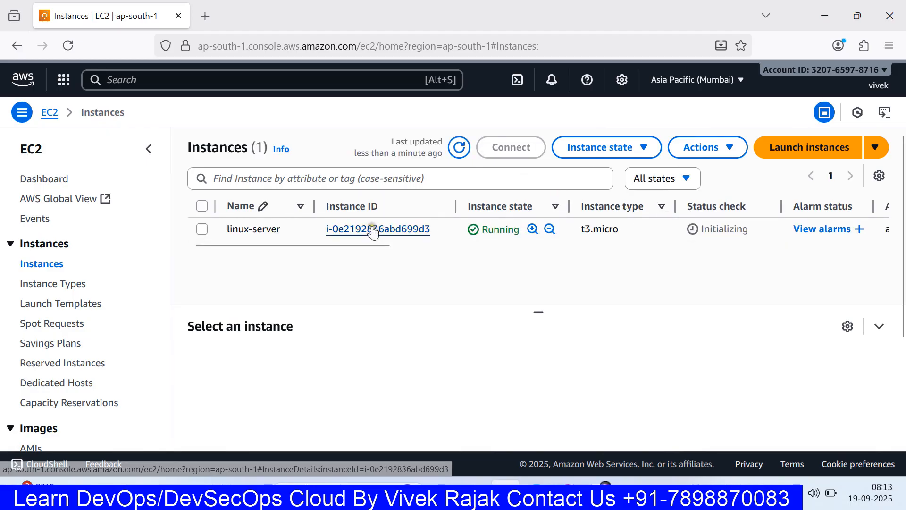
click(373, 230)
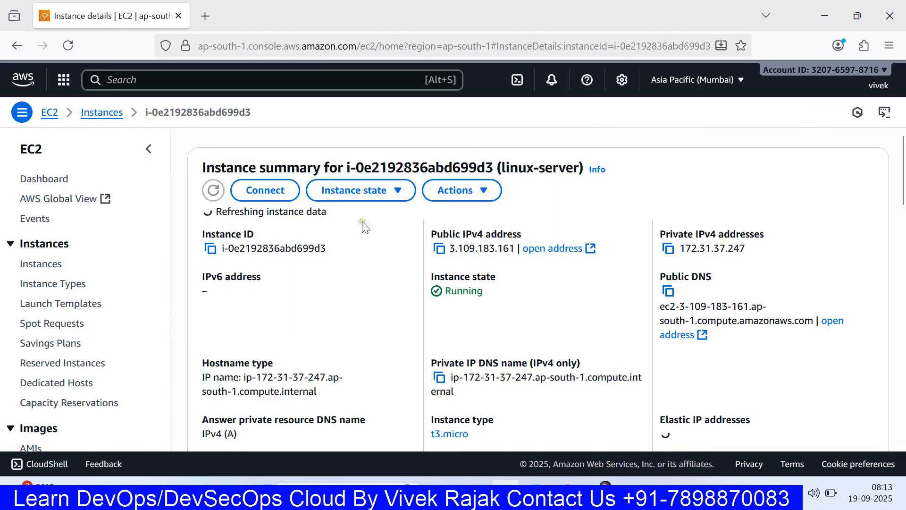
click(440, 251)
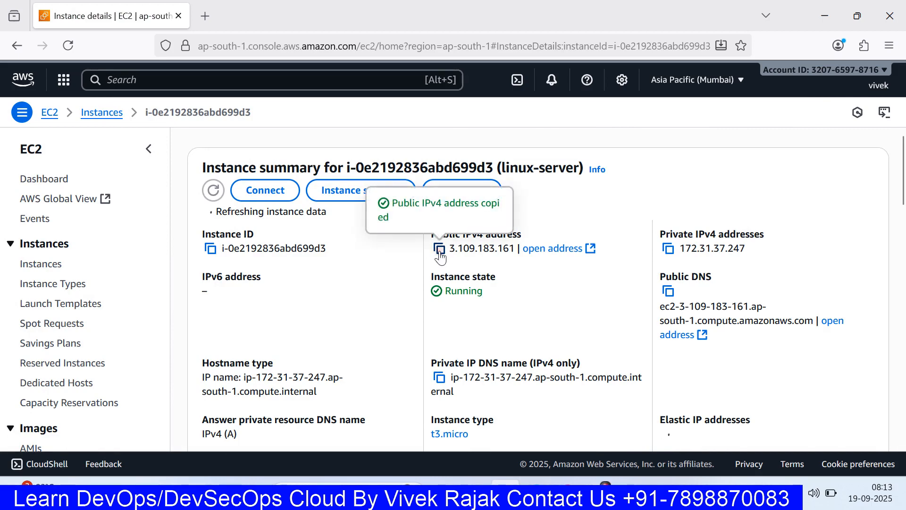
Step: Open a Windows Command Prompt with cmd and change to the Downloads folder
key(super+r)
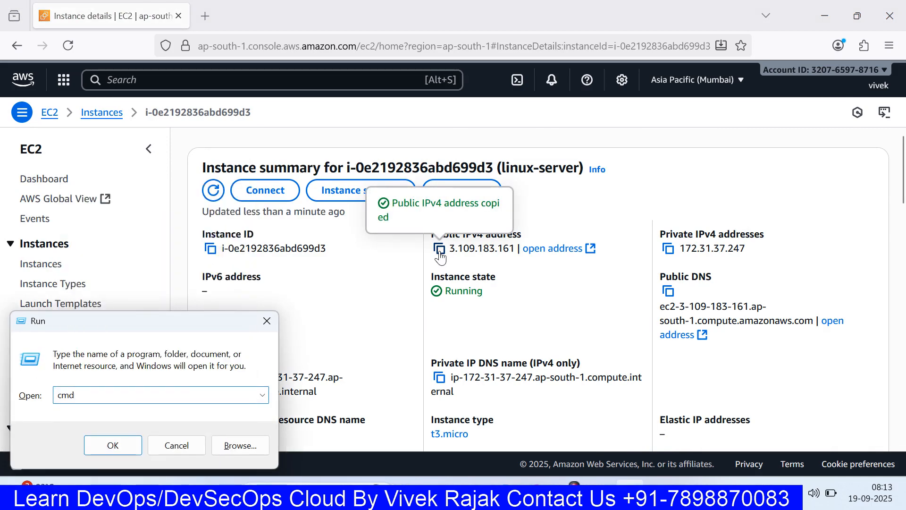
key(Return)
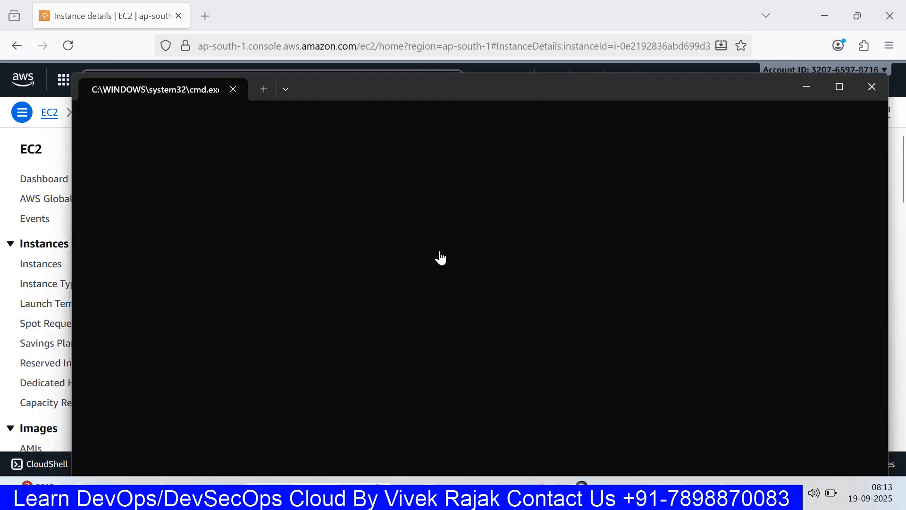
text(cd )
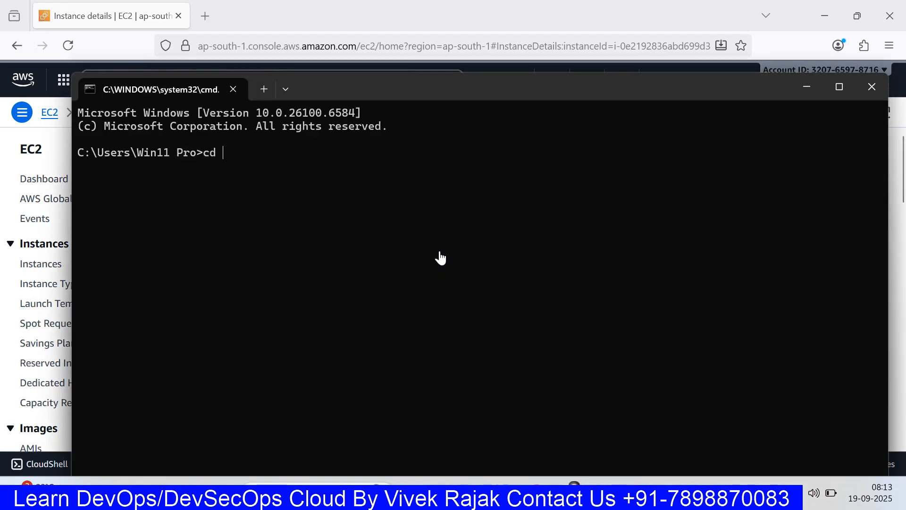
text(dow)
key(Tab)
key(Return)
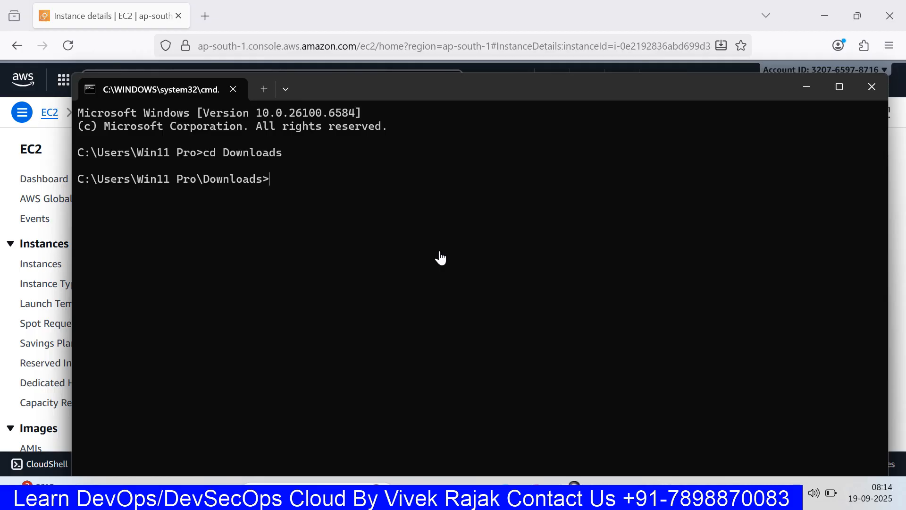
Step: Connect over SSH as ec2-user to 3.109.183.161 with the singlenode.pem key, and accept the host's fingerprint
text(ssh ec2-user@)
right_click(446, 229)
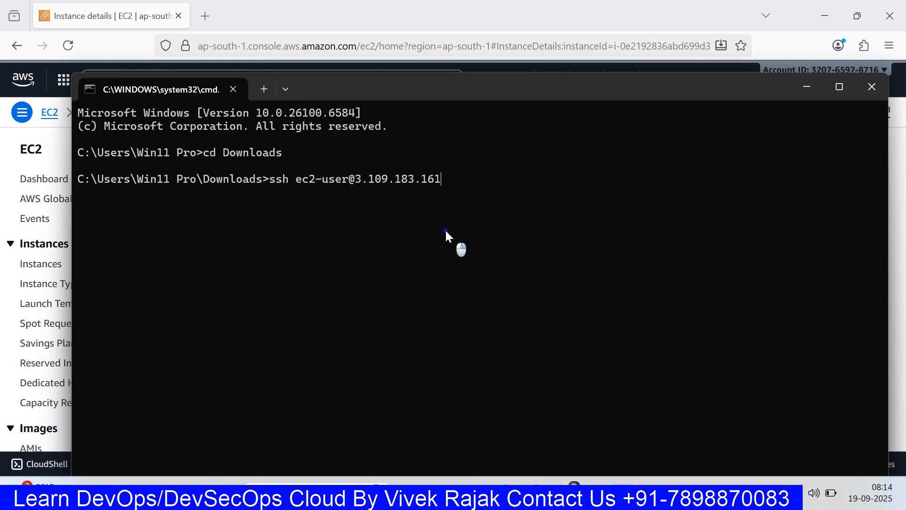
text(-i sin)
key(Tab)
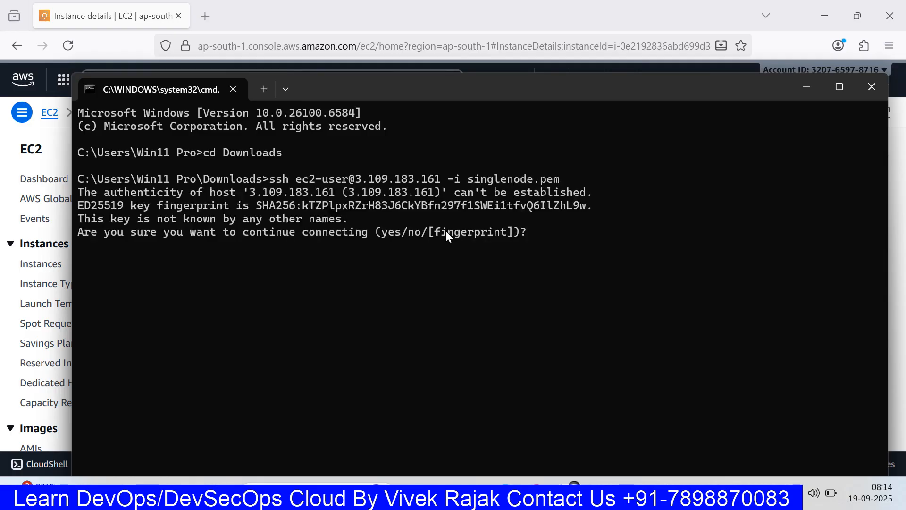
text(yes)
key(Return)
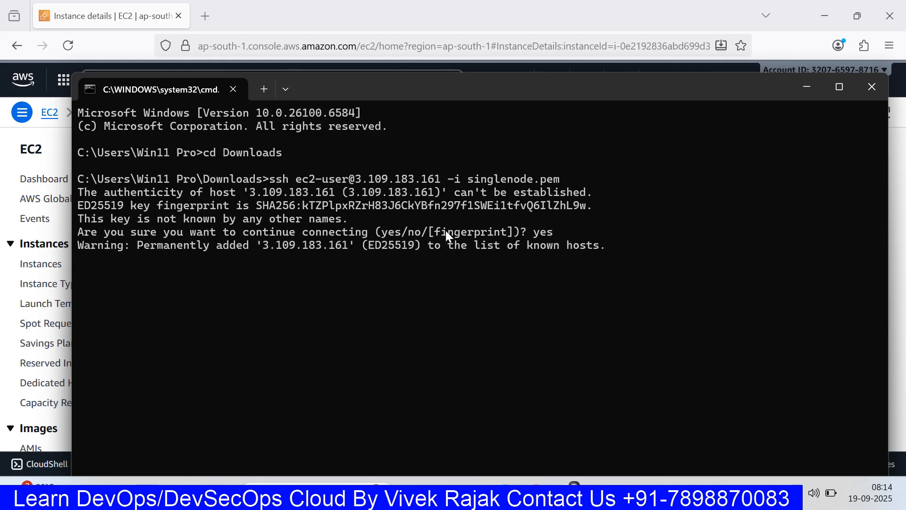
Step: Switch to a root shell on the server with sudo -i and clear the terminal
text(sudo -i)
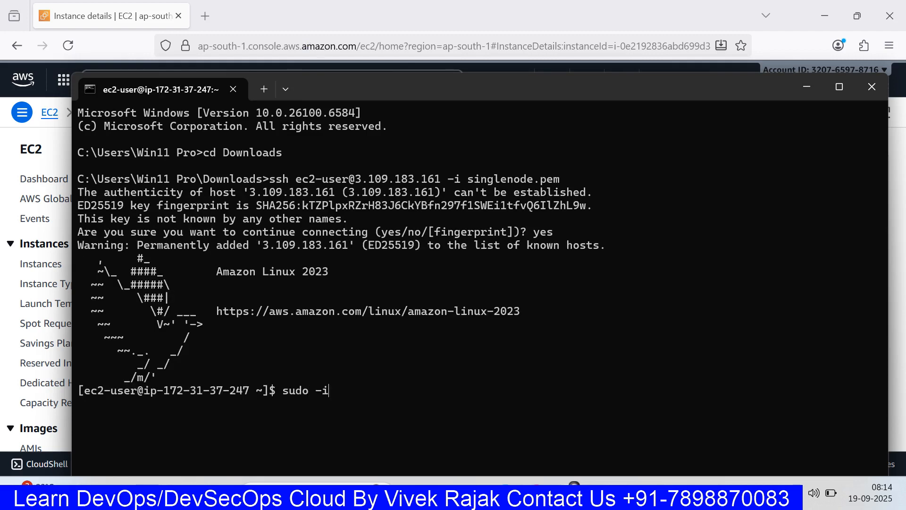
key(Return)
key(ctrl+l)
Step: List the server's block devices with lsblk and examine the nvme0n1 disk and its partitions
text(ls)
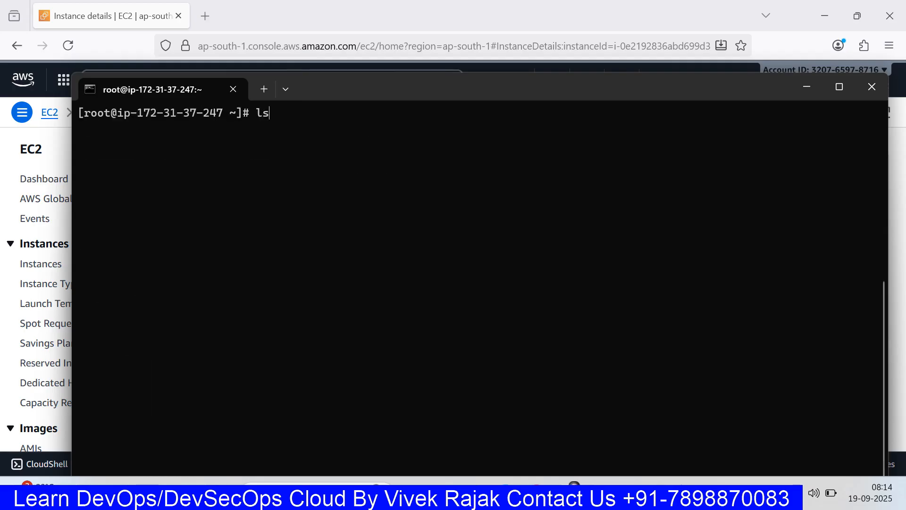
text(blk)
key(Return)
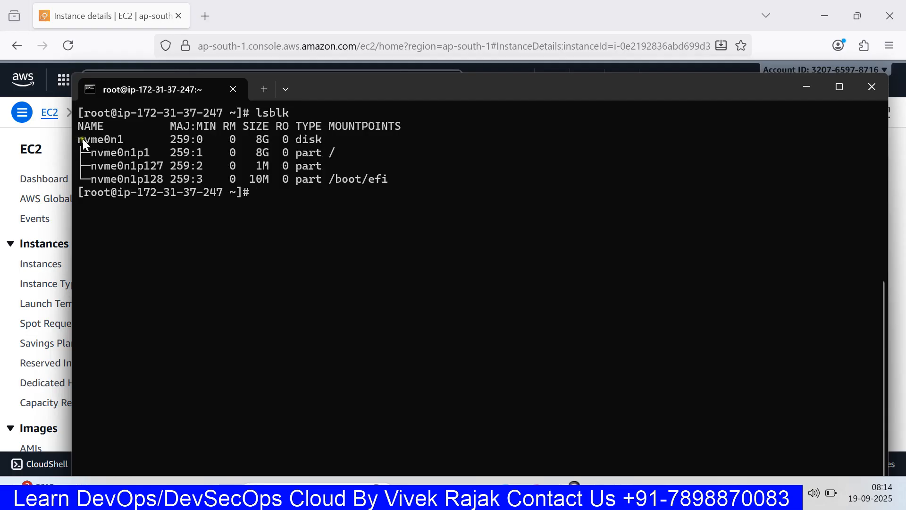
drag(84, 139, 118, 138)
drag(95, 154, 353, 180)
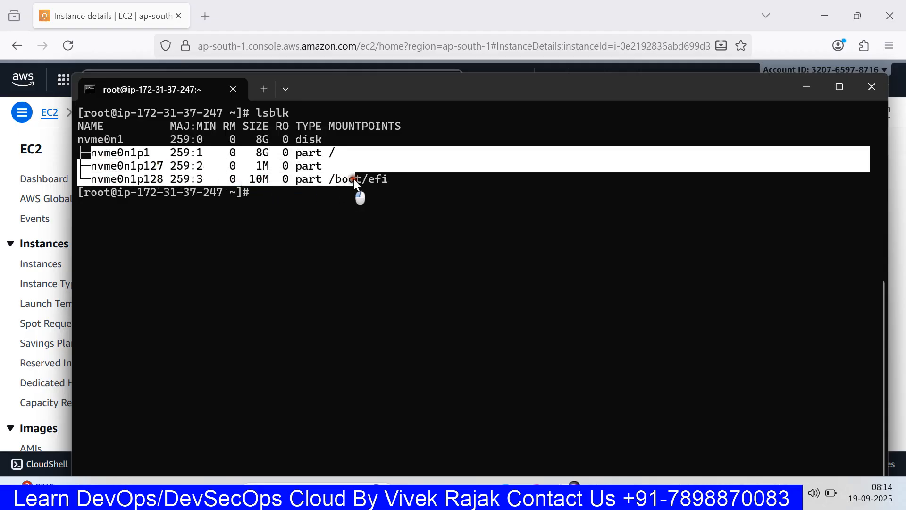
right_click(387, 179)
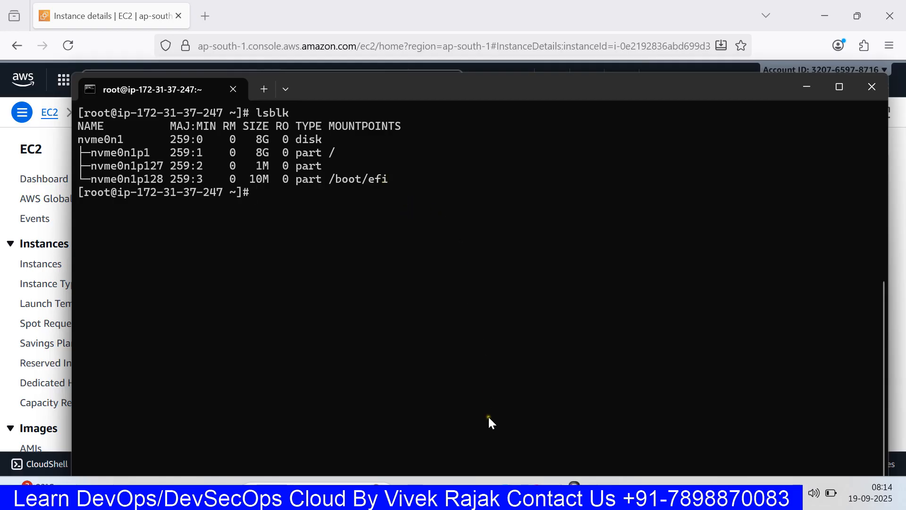
Step: Switch back to the AWS console in the browser and view the list of Elastic Block Store volumes
click(474, 491)
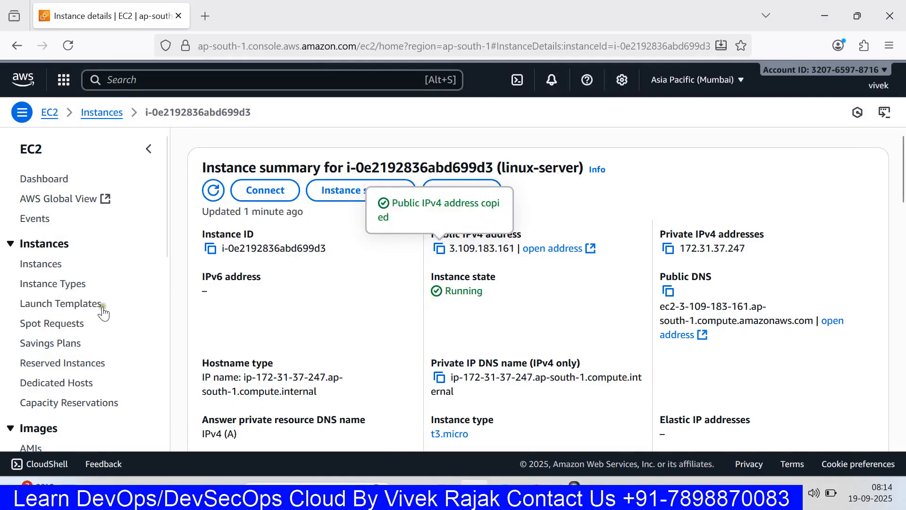
scroll(91, 295, down, 6)
click(46, 221)
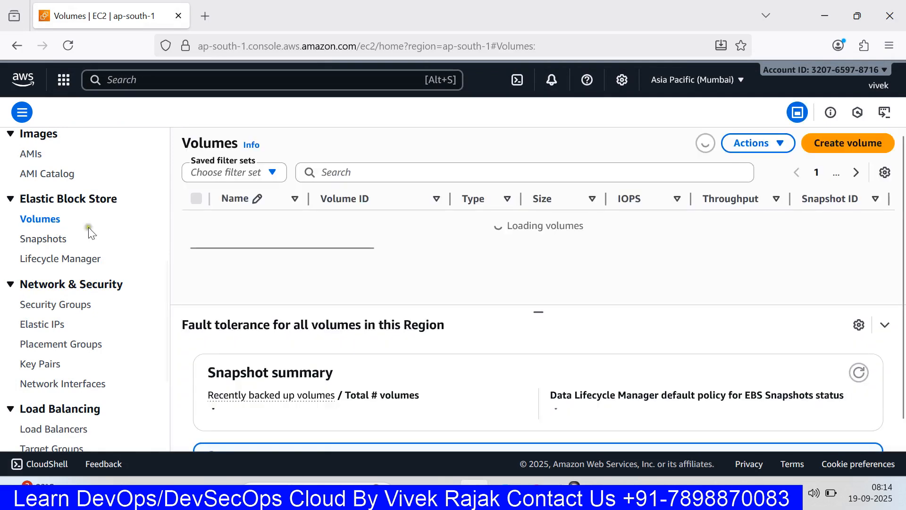
Step: Open the linux-server instance's networking details and check its availability zone
scroll(49, 215, up, 8)
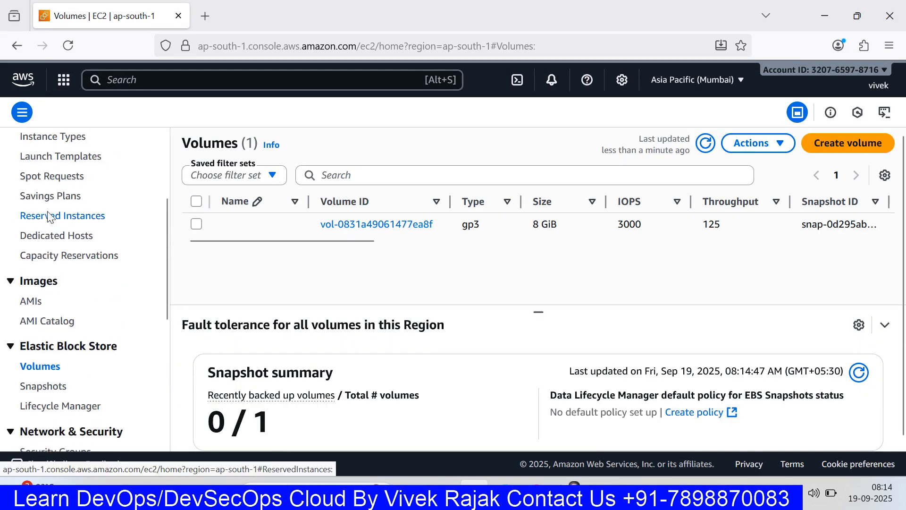
click(43, 265)
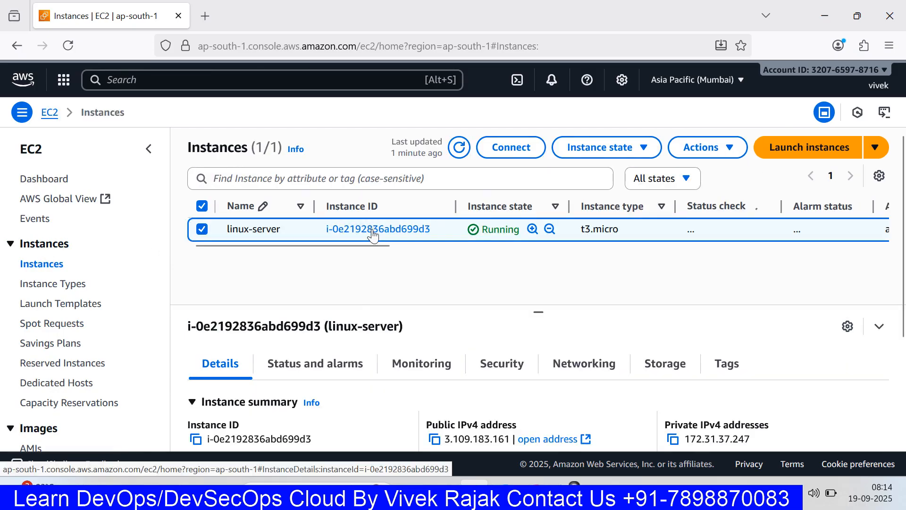
click(372, 231)
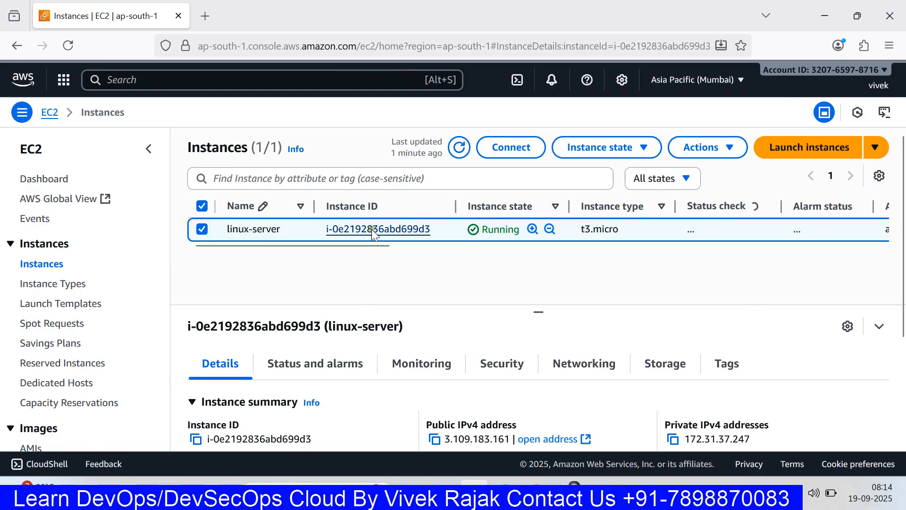
scroll(366, 284, down, 6)
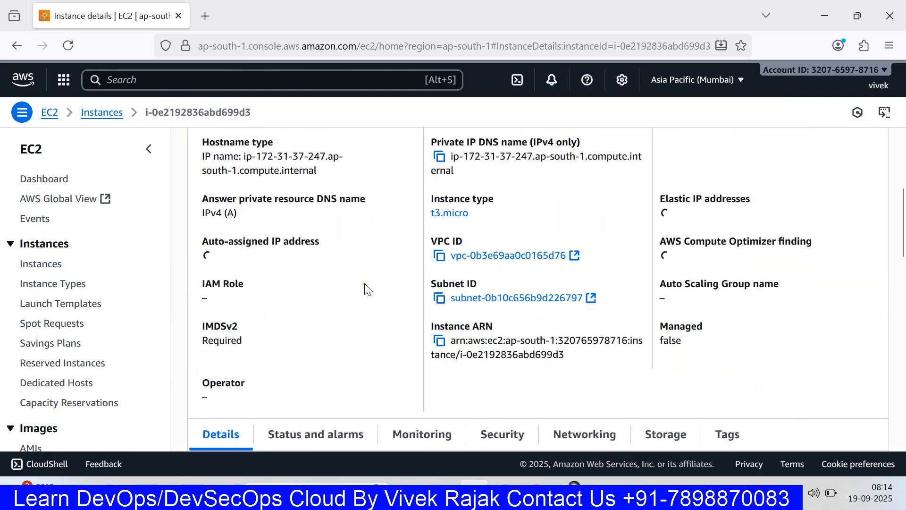
scroll(367, 288, down, 3)
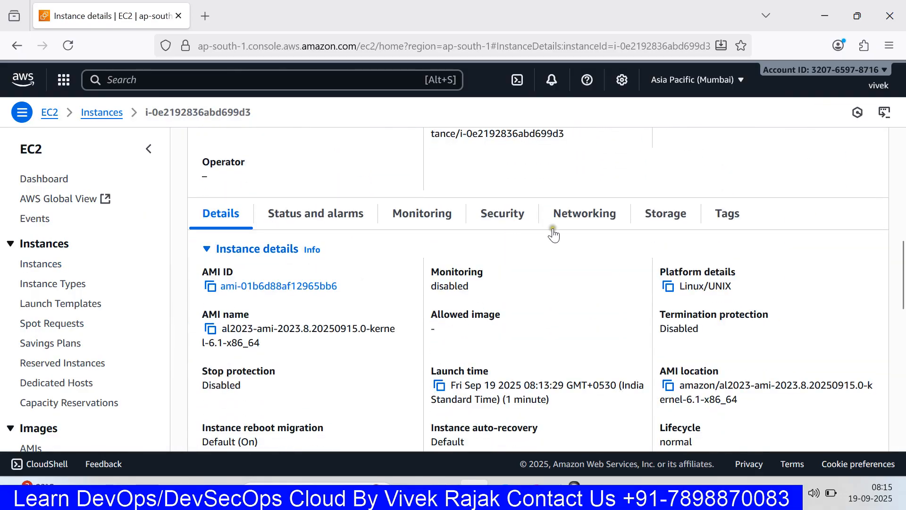
click(581, 217)
scroll(557, 231, down, 2)
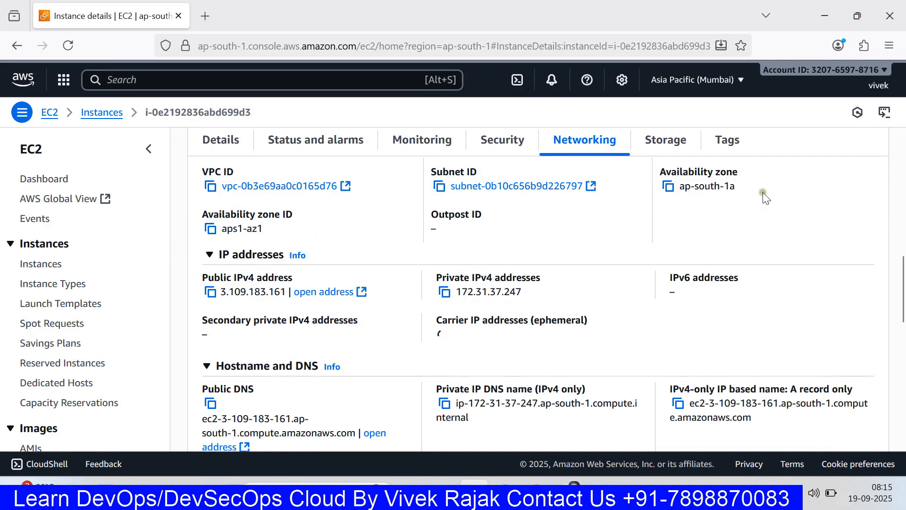
drag(735, 187, 655, 171)
Step: Start creating a new Elastic Block Store volume, review the volume types and choose General Purpose SSD (gp3)
scroll(42, 288, down, 3)
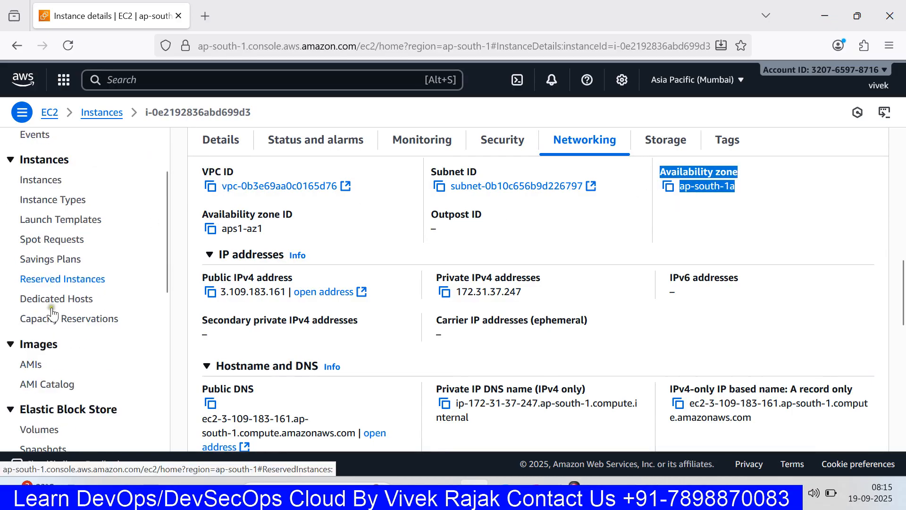
scroll(47, 307, down, 2)
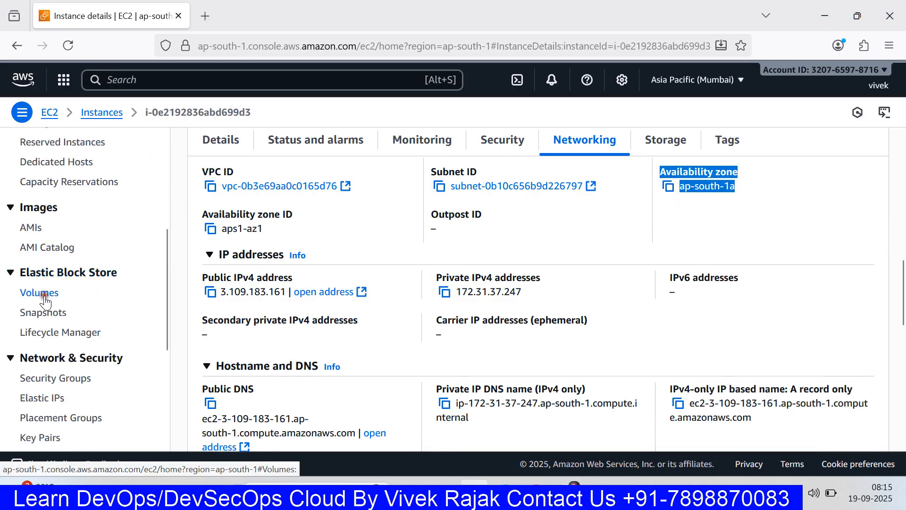
click(41, 293)
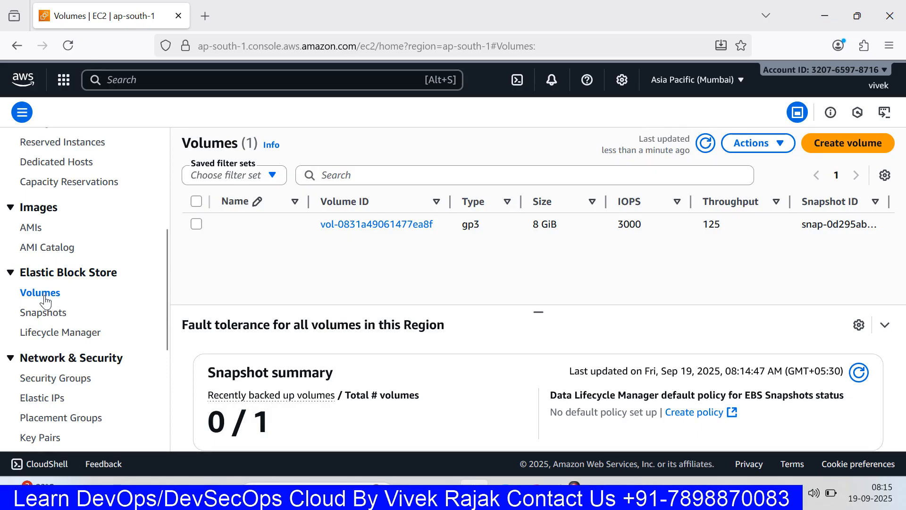
click(841, 142)
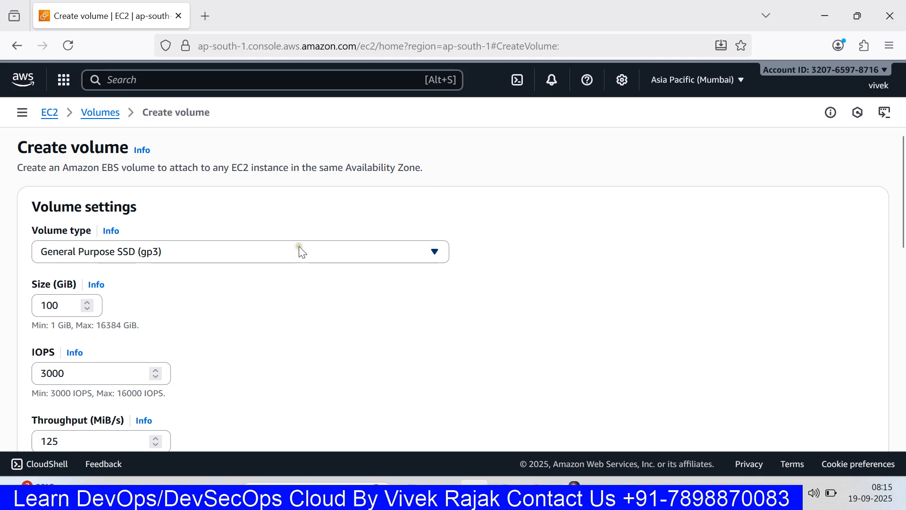
scroll(301, 250, down, 2)
click(267, 183)
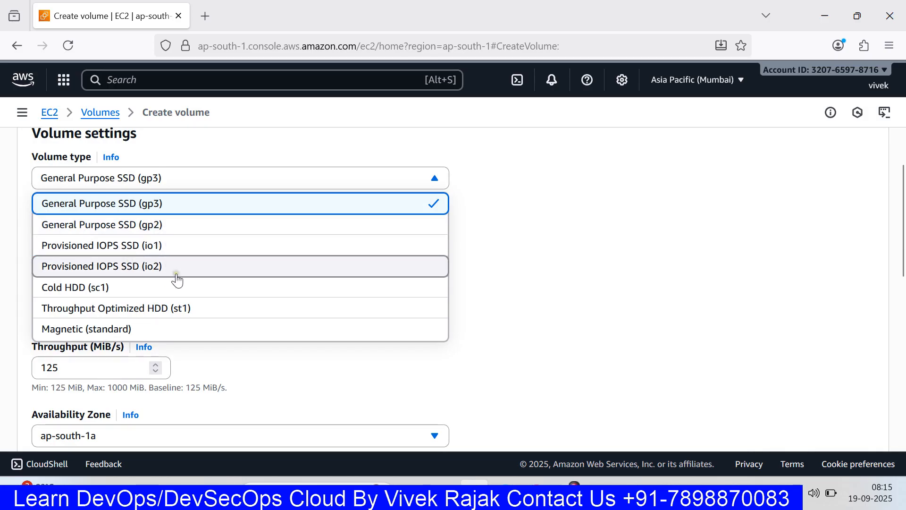
click(181, 209)
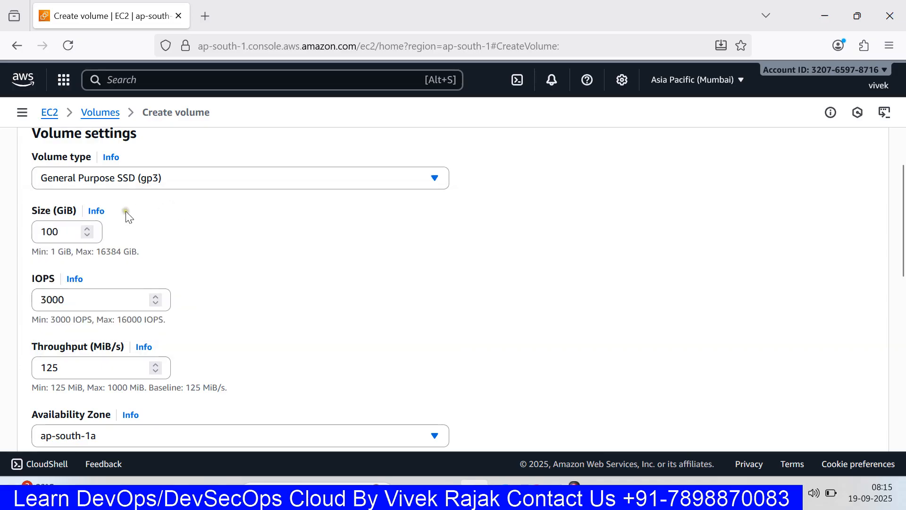
Step: Set the new volume's size to 2 GiB, keep availability zone ap-south-1a, create it and refresh the volume list
scroll(113, 205, down, 2)
drag(59, 158, 32, 155)
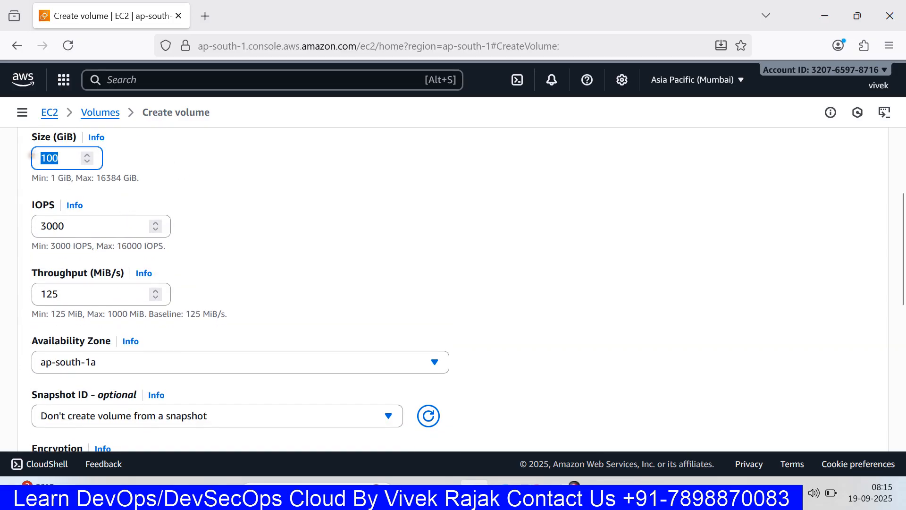
text(2)
scroll(62, 180, down, 4)
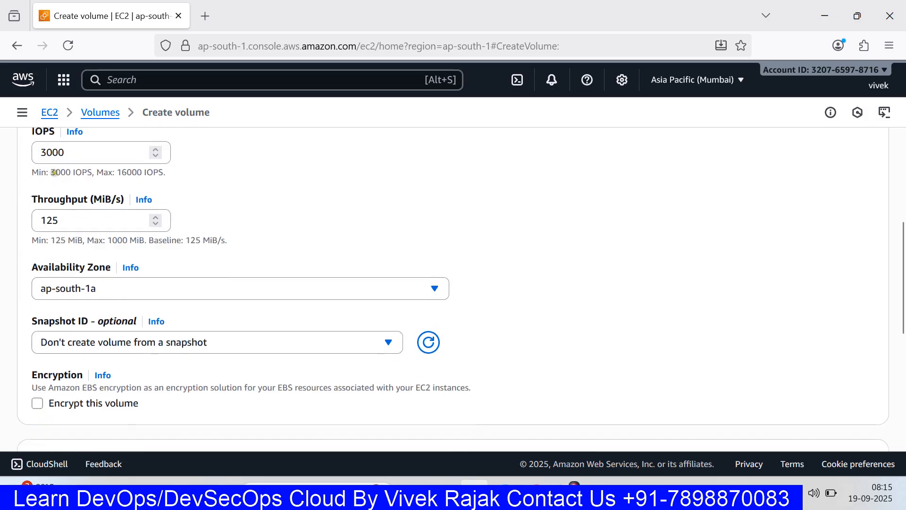
click(120, 219)
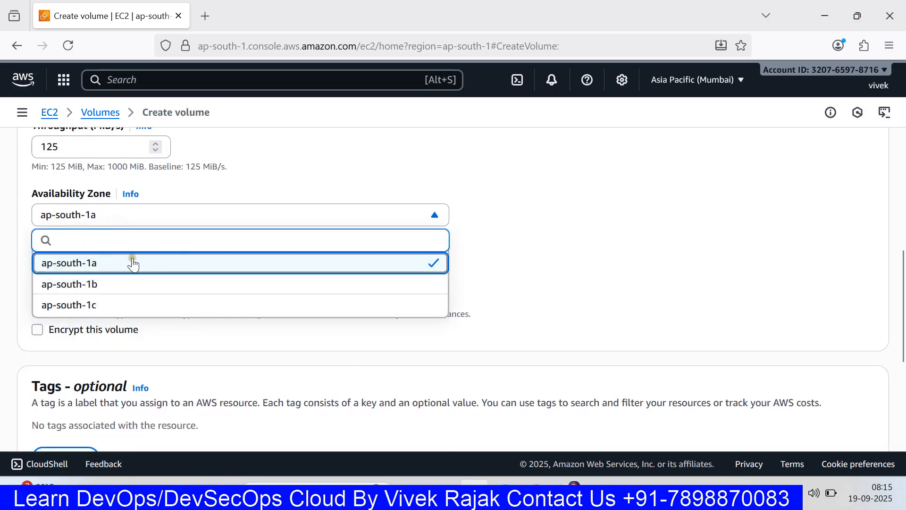
click(642, 250)
scroll(486, 265, down, 5)
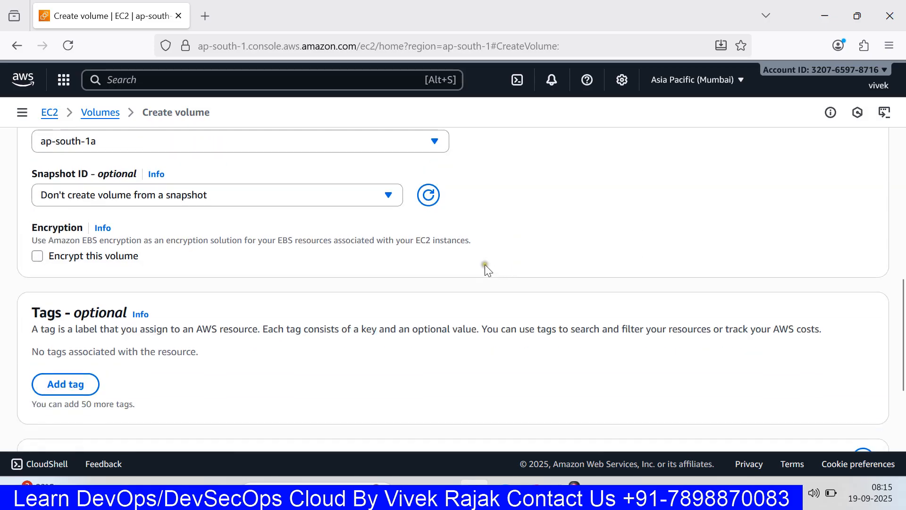
click(831, 409)
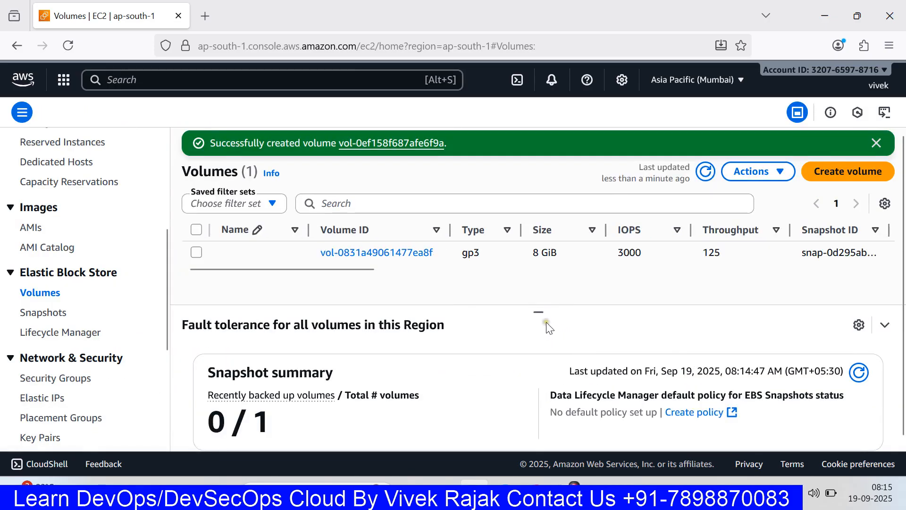
click(706, 172)
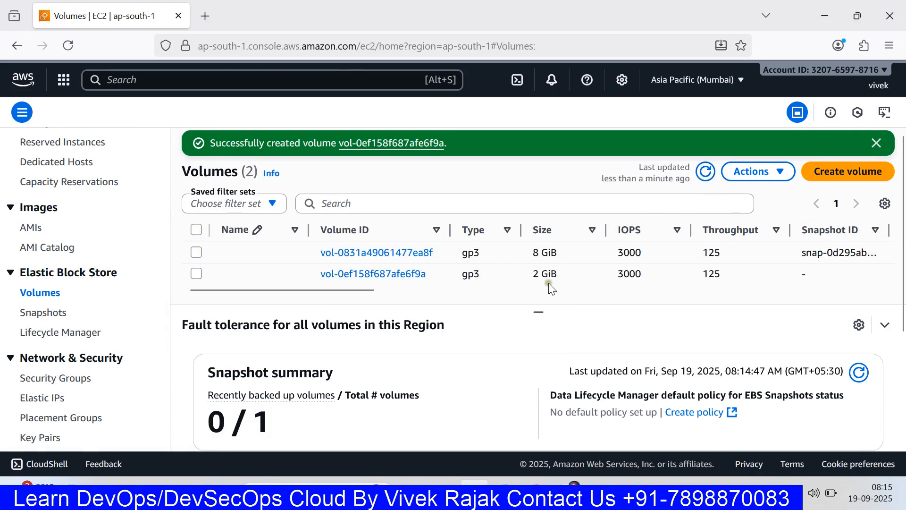
Step: Start attaching the new 2 GiB volume and choose the running linux-server as its instance
click(197, 274)
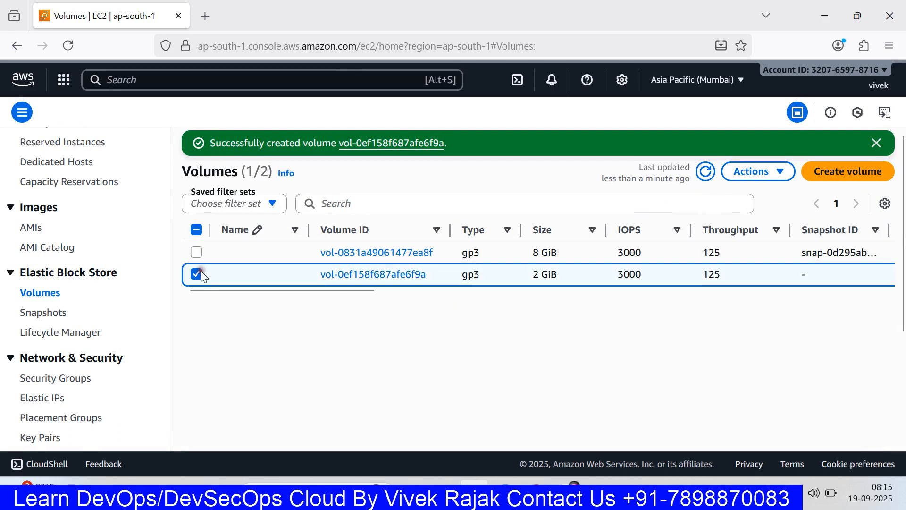
click(781, 172)
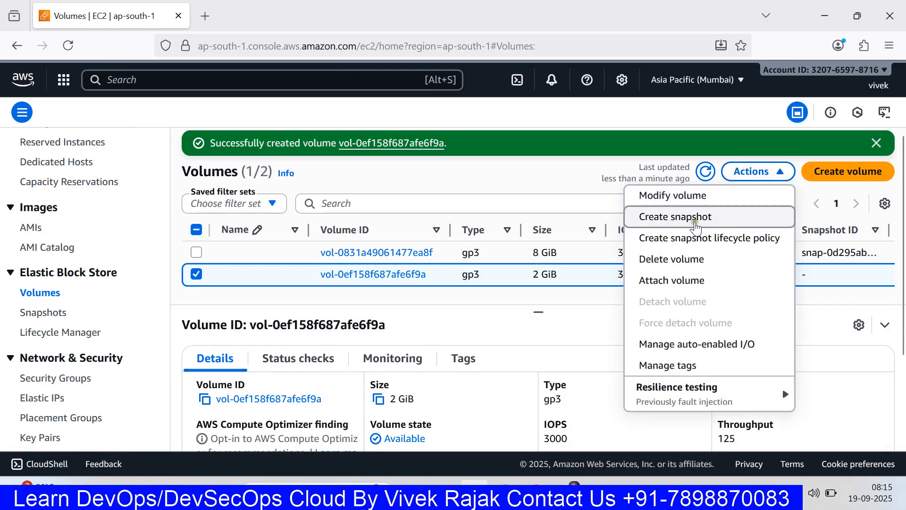
click(676, 289)
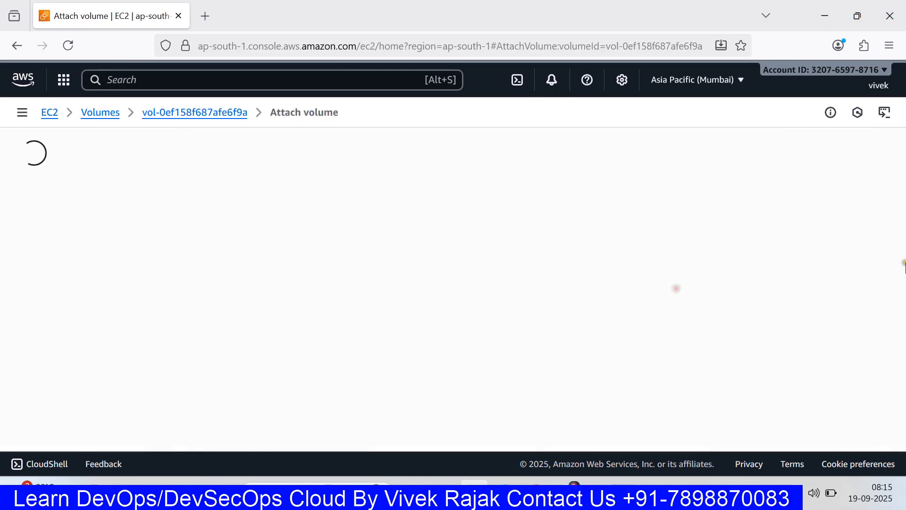
scroll(186, 336, down, 1)
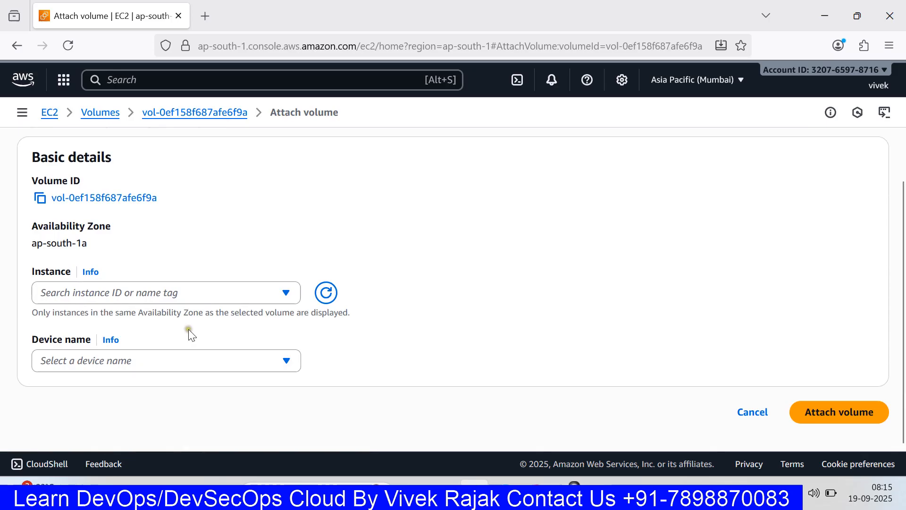
click(200, 298)
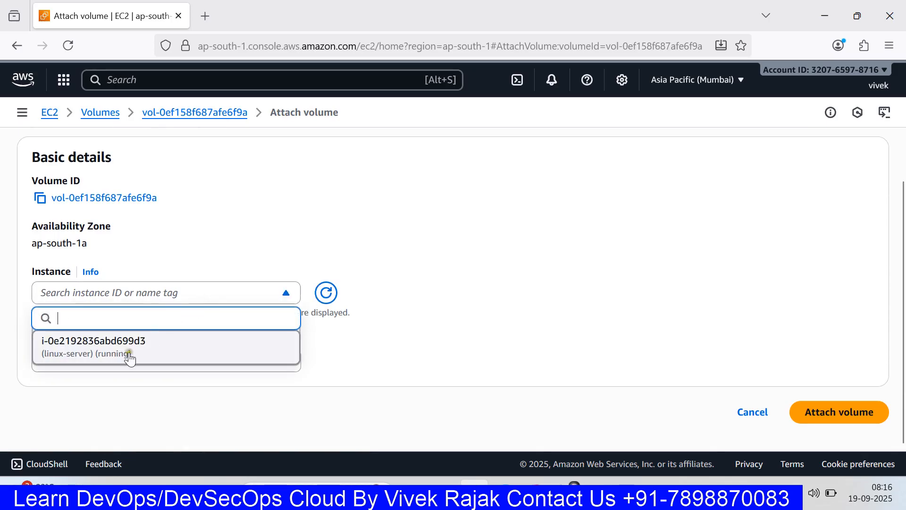
click(168, 355)
Step: Set the device name to /dev/sdb and attach the volume to the instance
scroll(222, 330, down, 2)
click(223, 287)
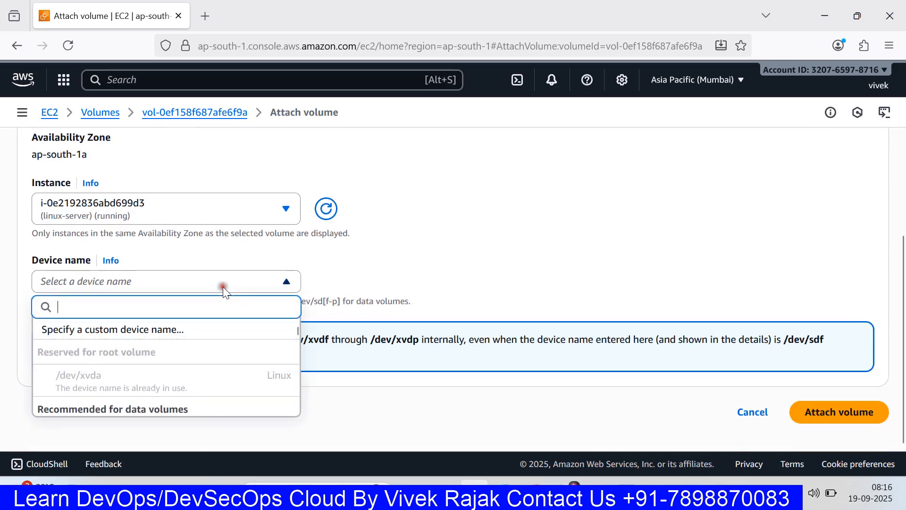
scroll(176, 368, down, 3)
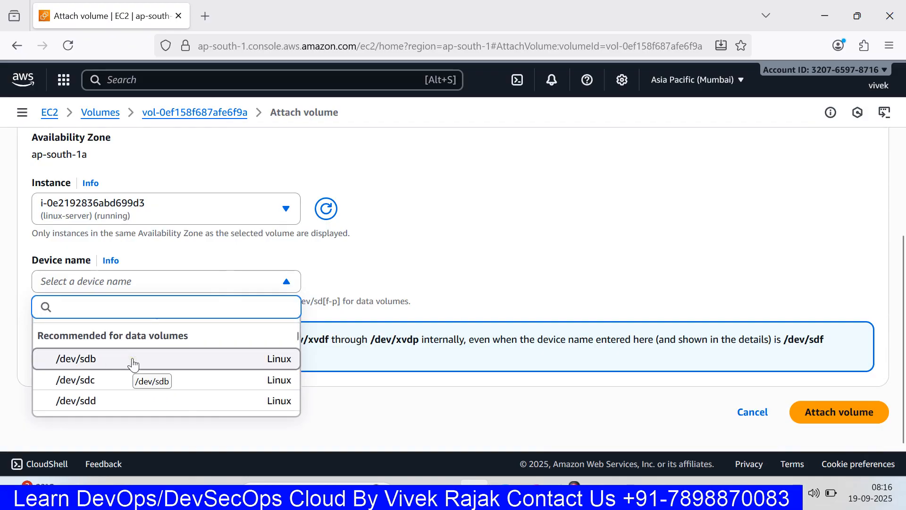
click(133, 364)
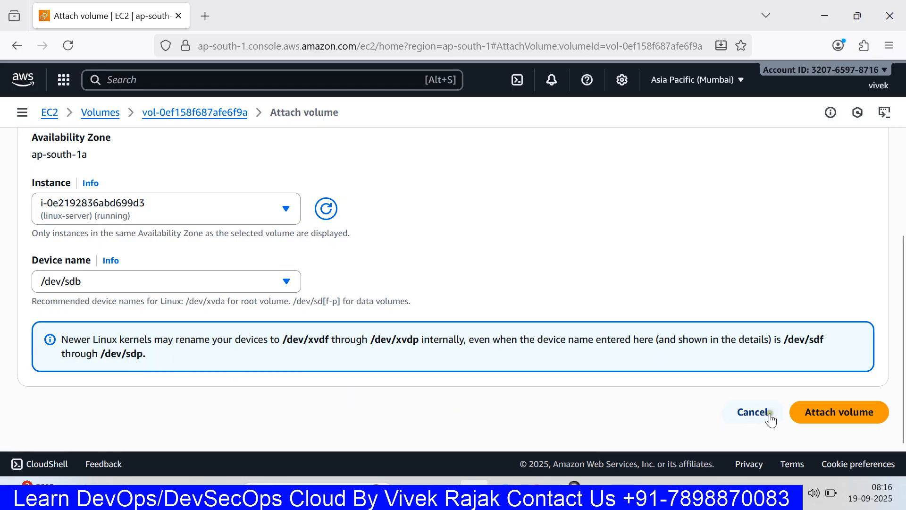
click(814, 411)
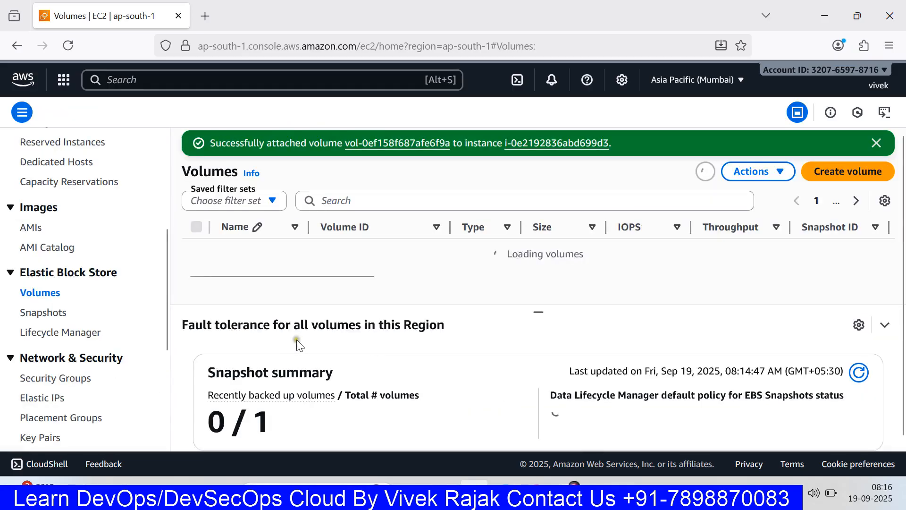
Step: Switch to the server's SSH terminal, list the block devices again with lsblk and examine the newly attached disk's entry
key(alt+Tab)
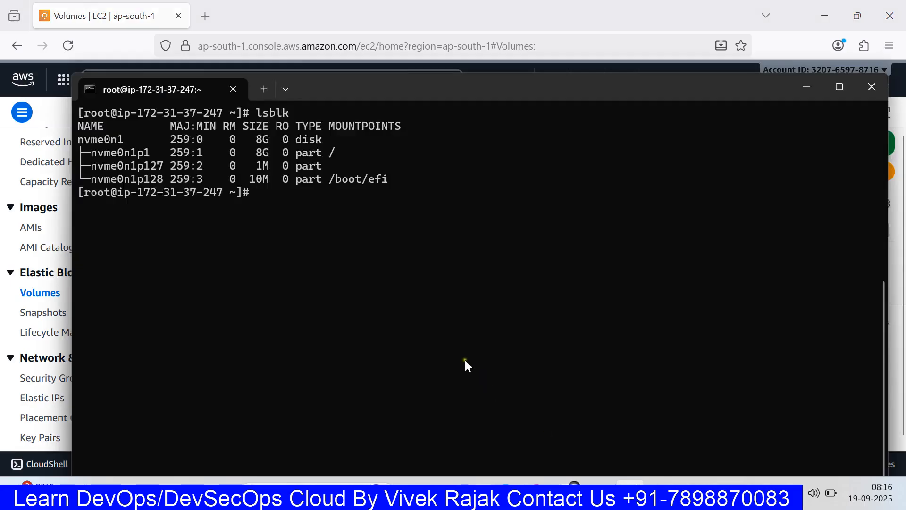
text(lsblk)
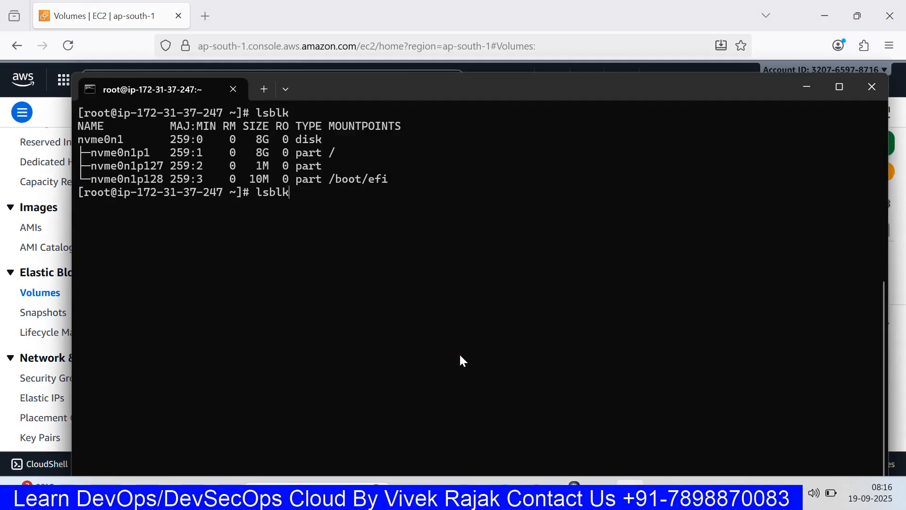
key(Return)
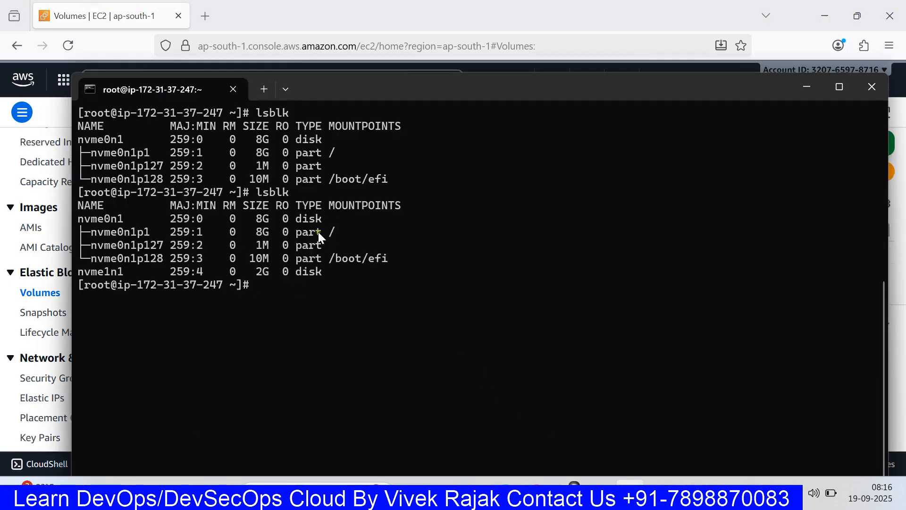
drag(82, 271, 267, 271)
right_click(326, 272)
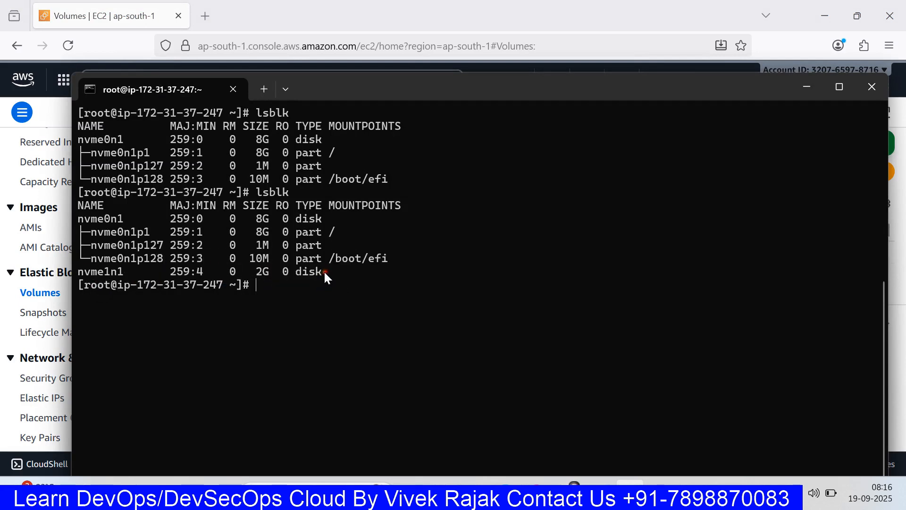